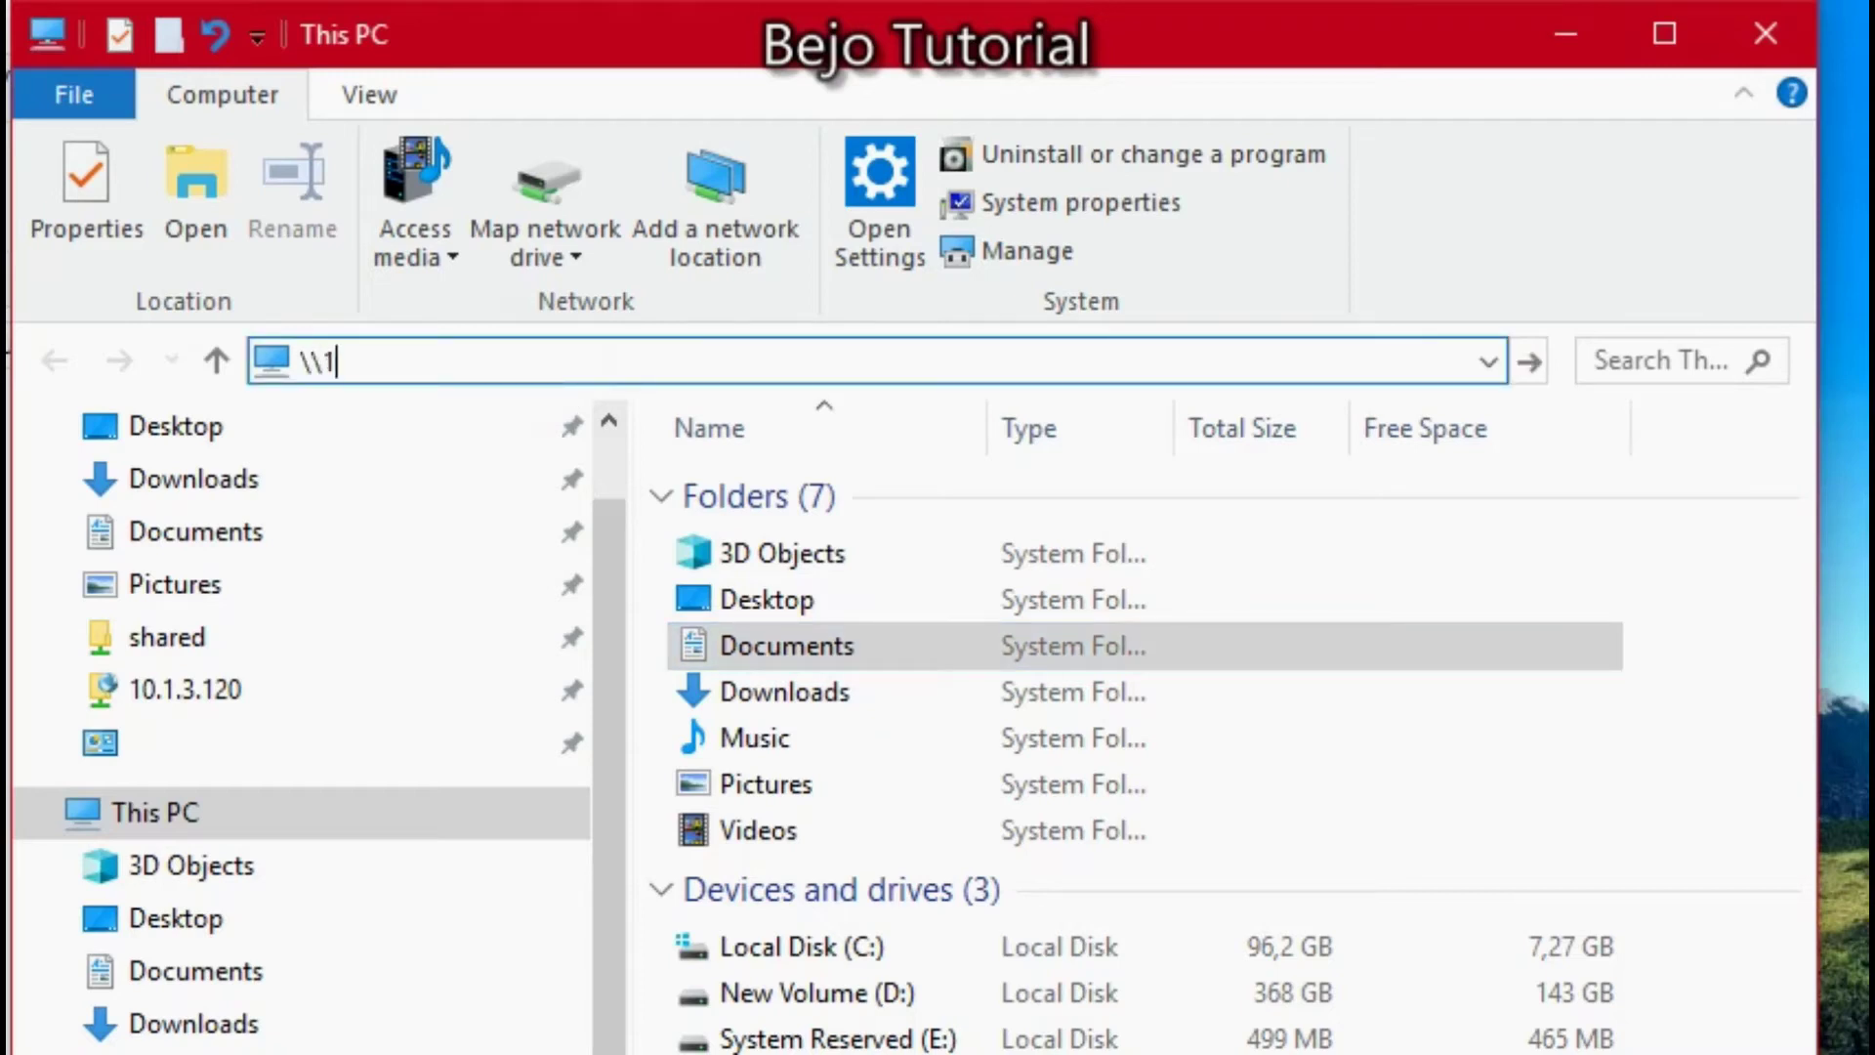
Try twice to reach \\10.43.17.31, checking the error code and dismissing the network error each time
text(0.43.17.31)
key(Return)
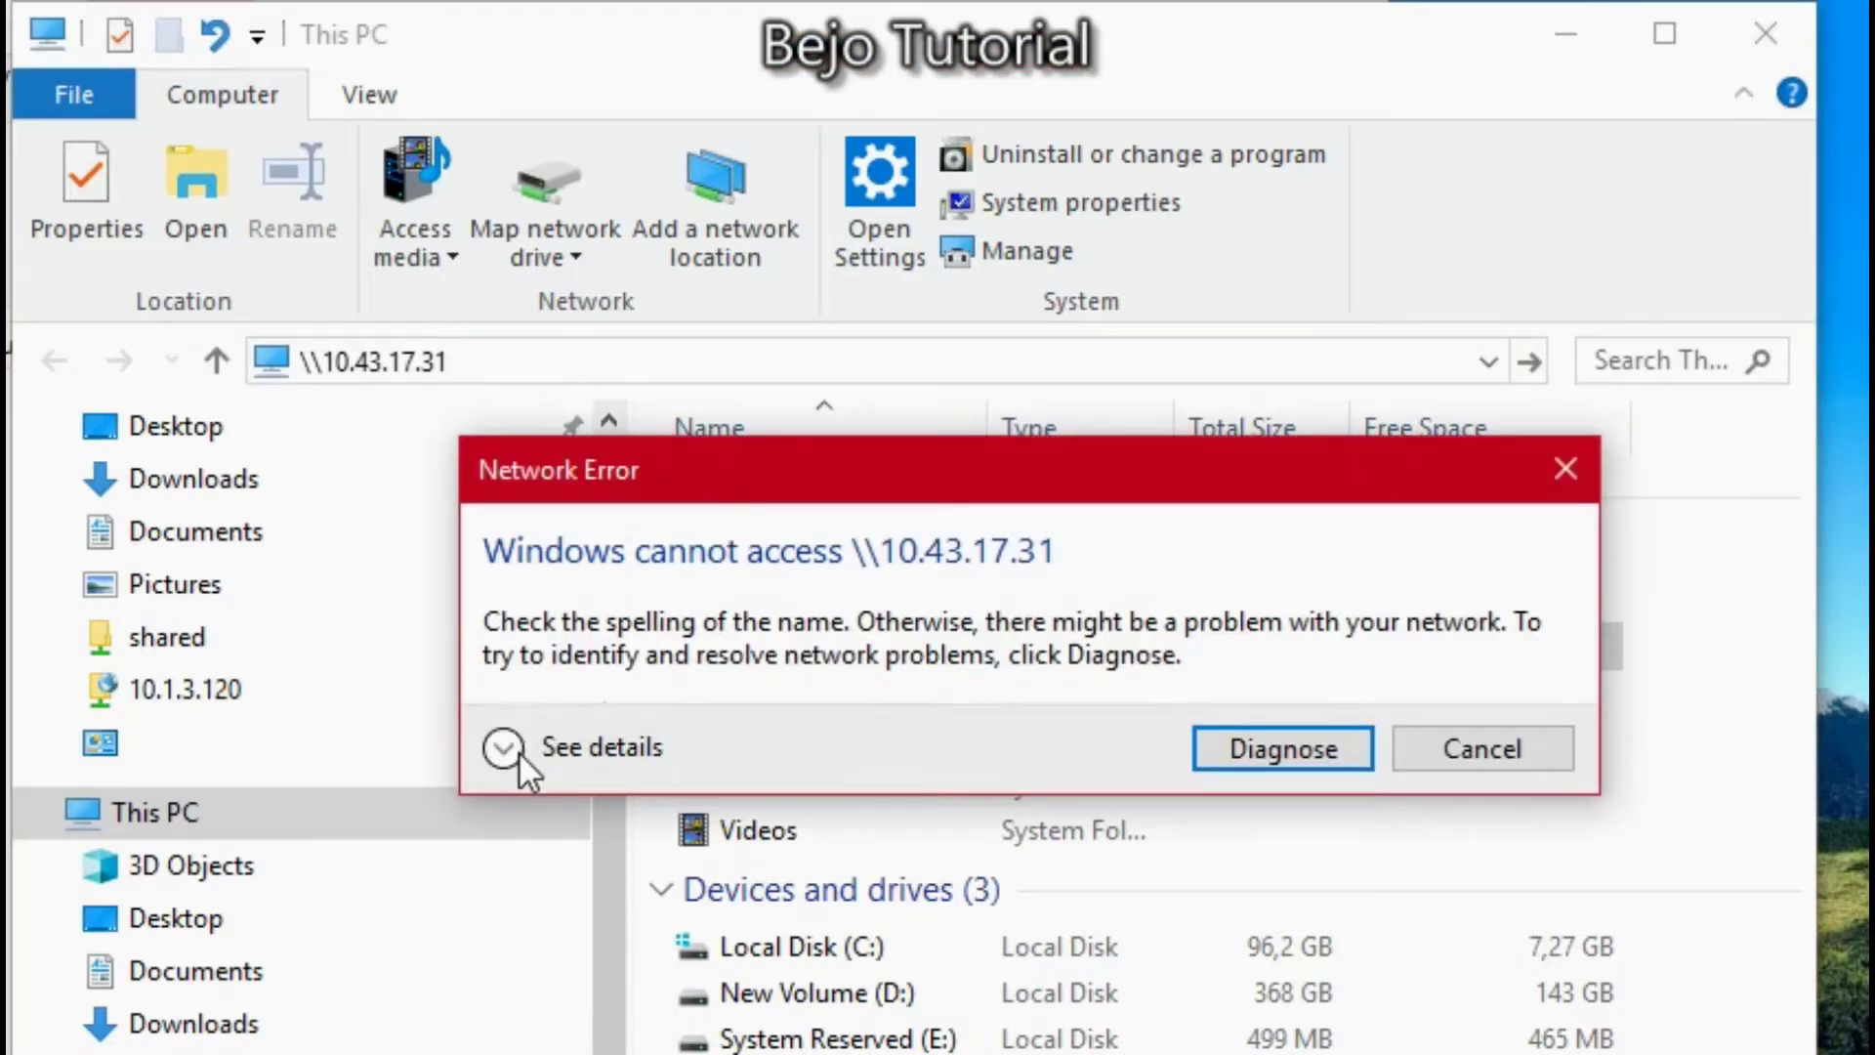
click(519, 753)
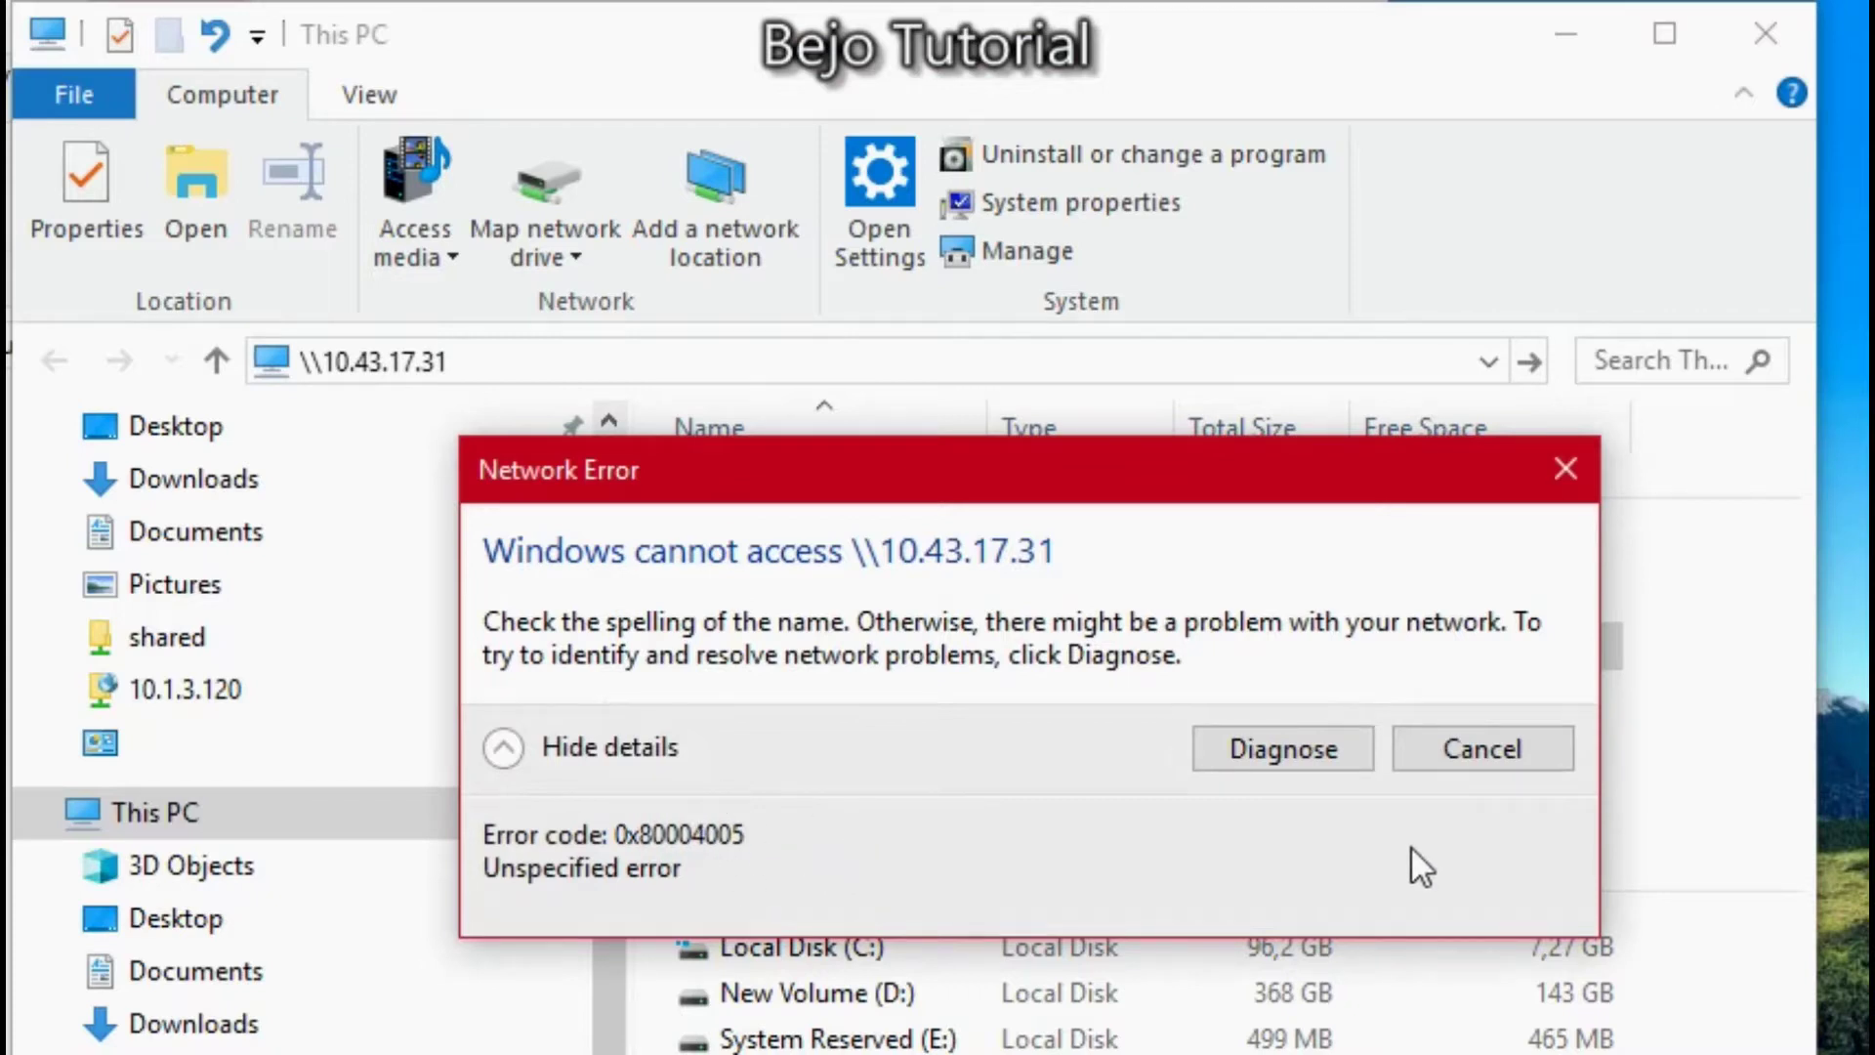
click(1472, 758)
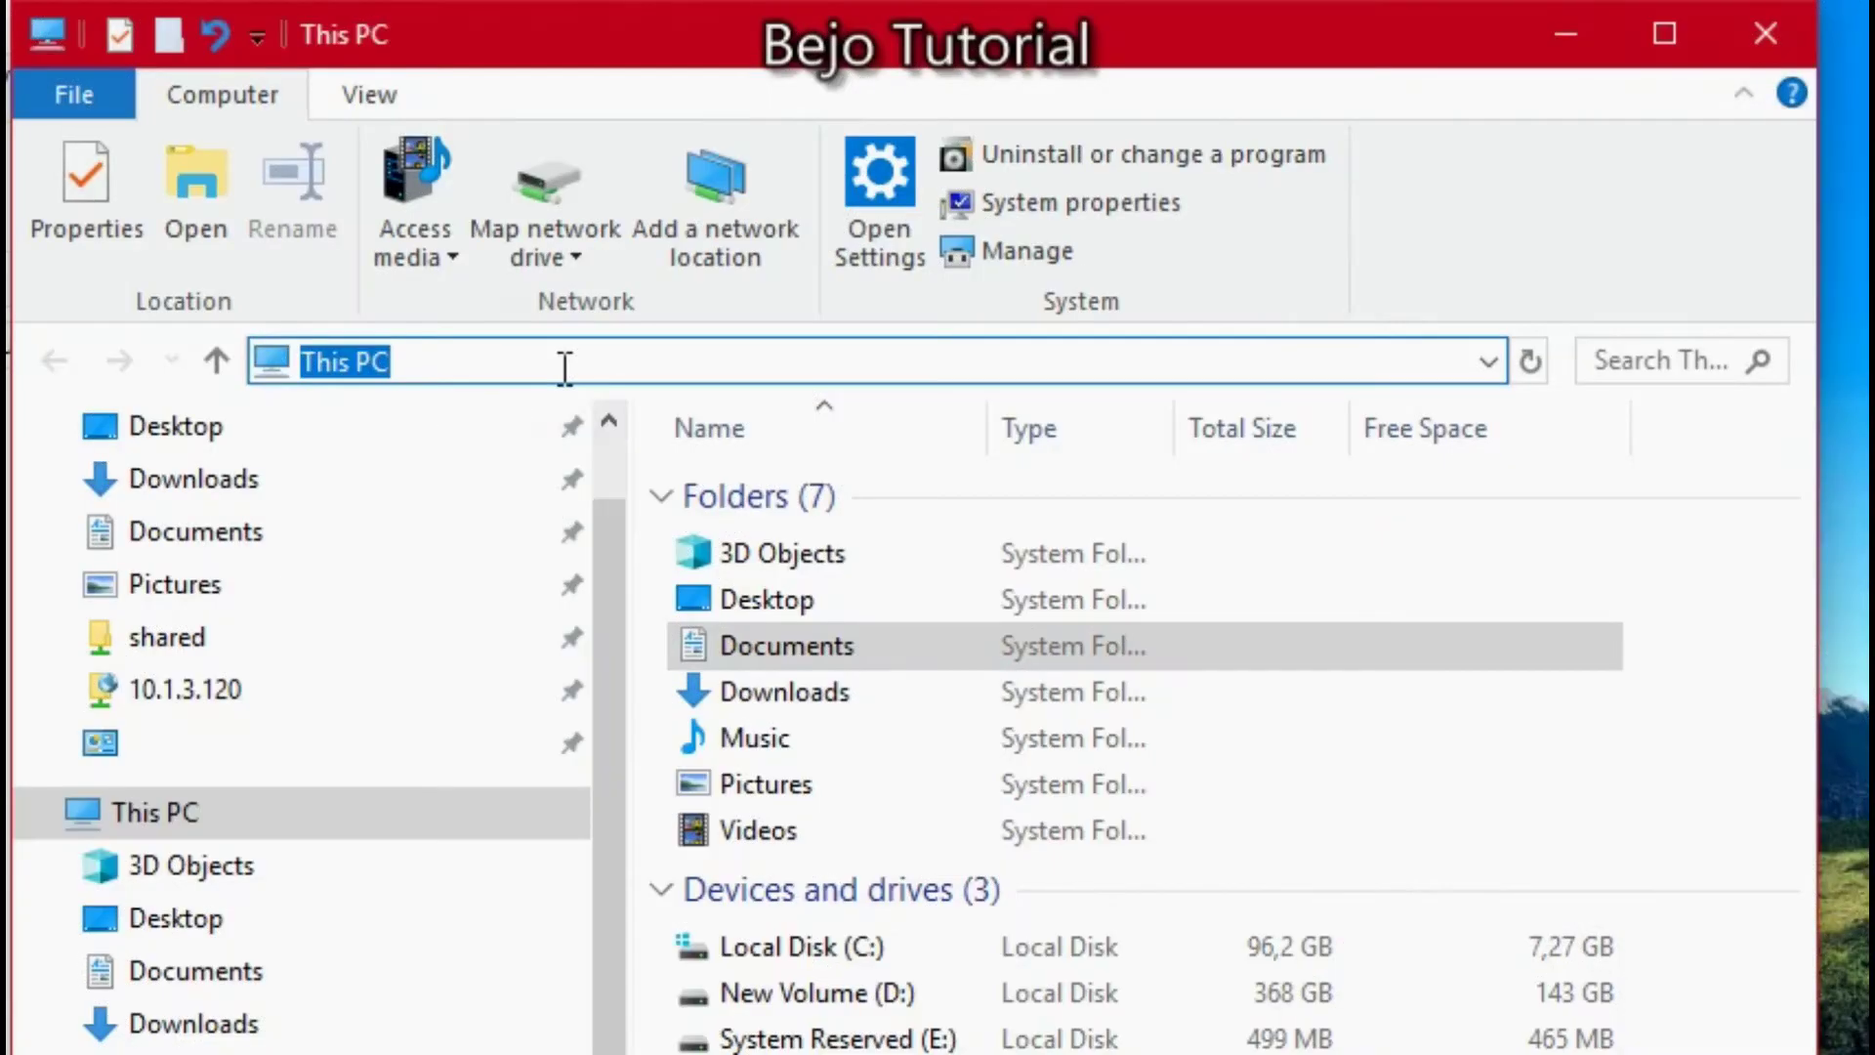
text(\10.43.17.31)
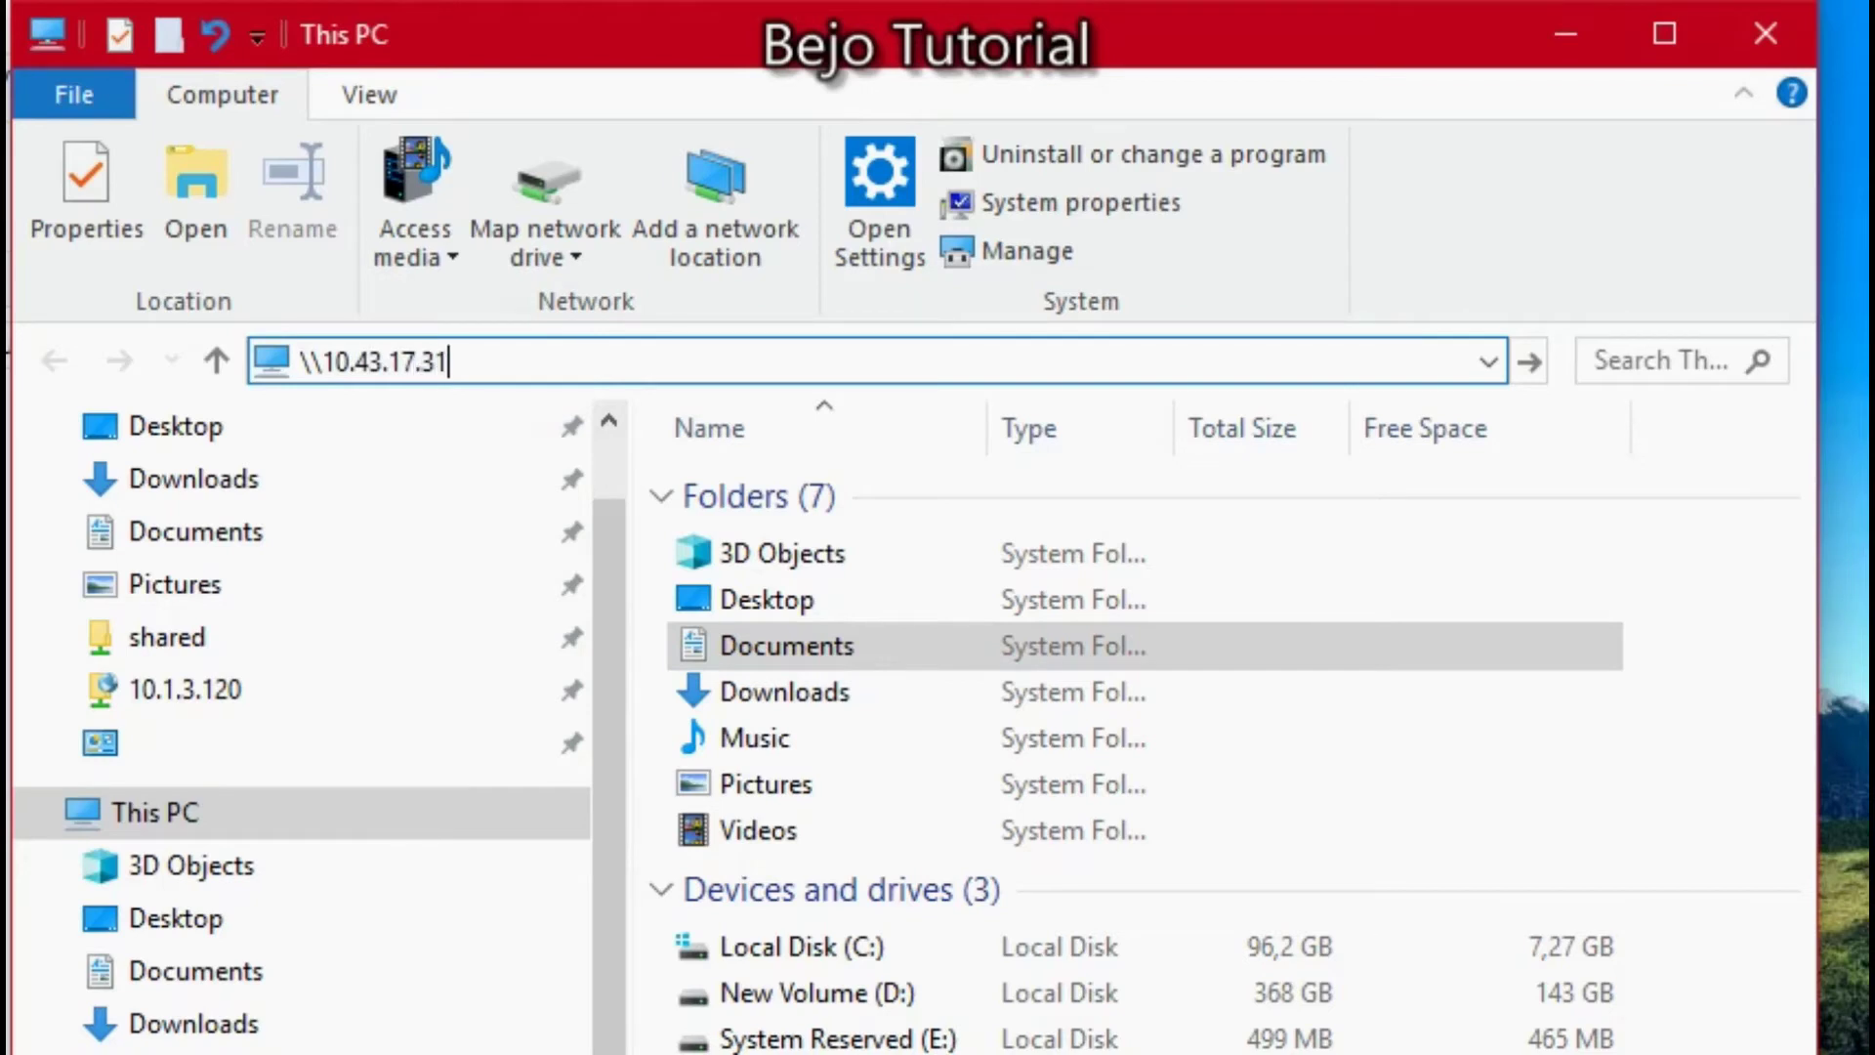
key(Return)
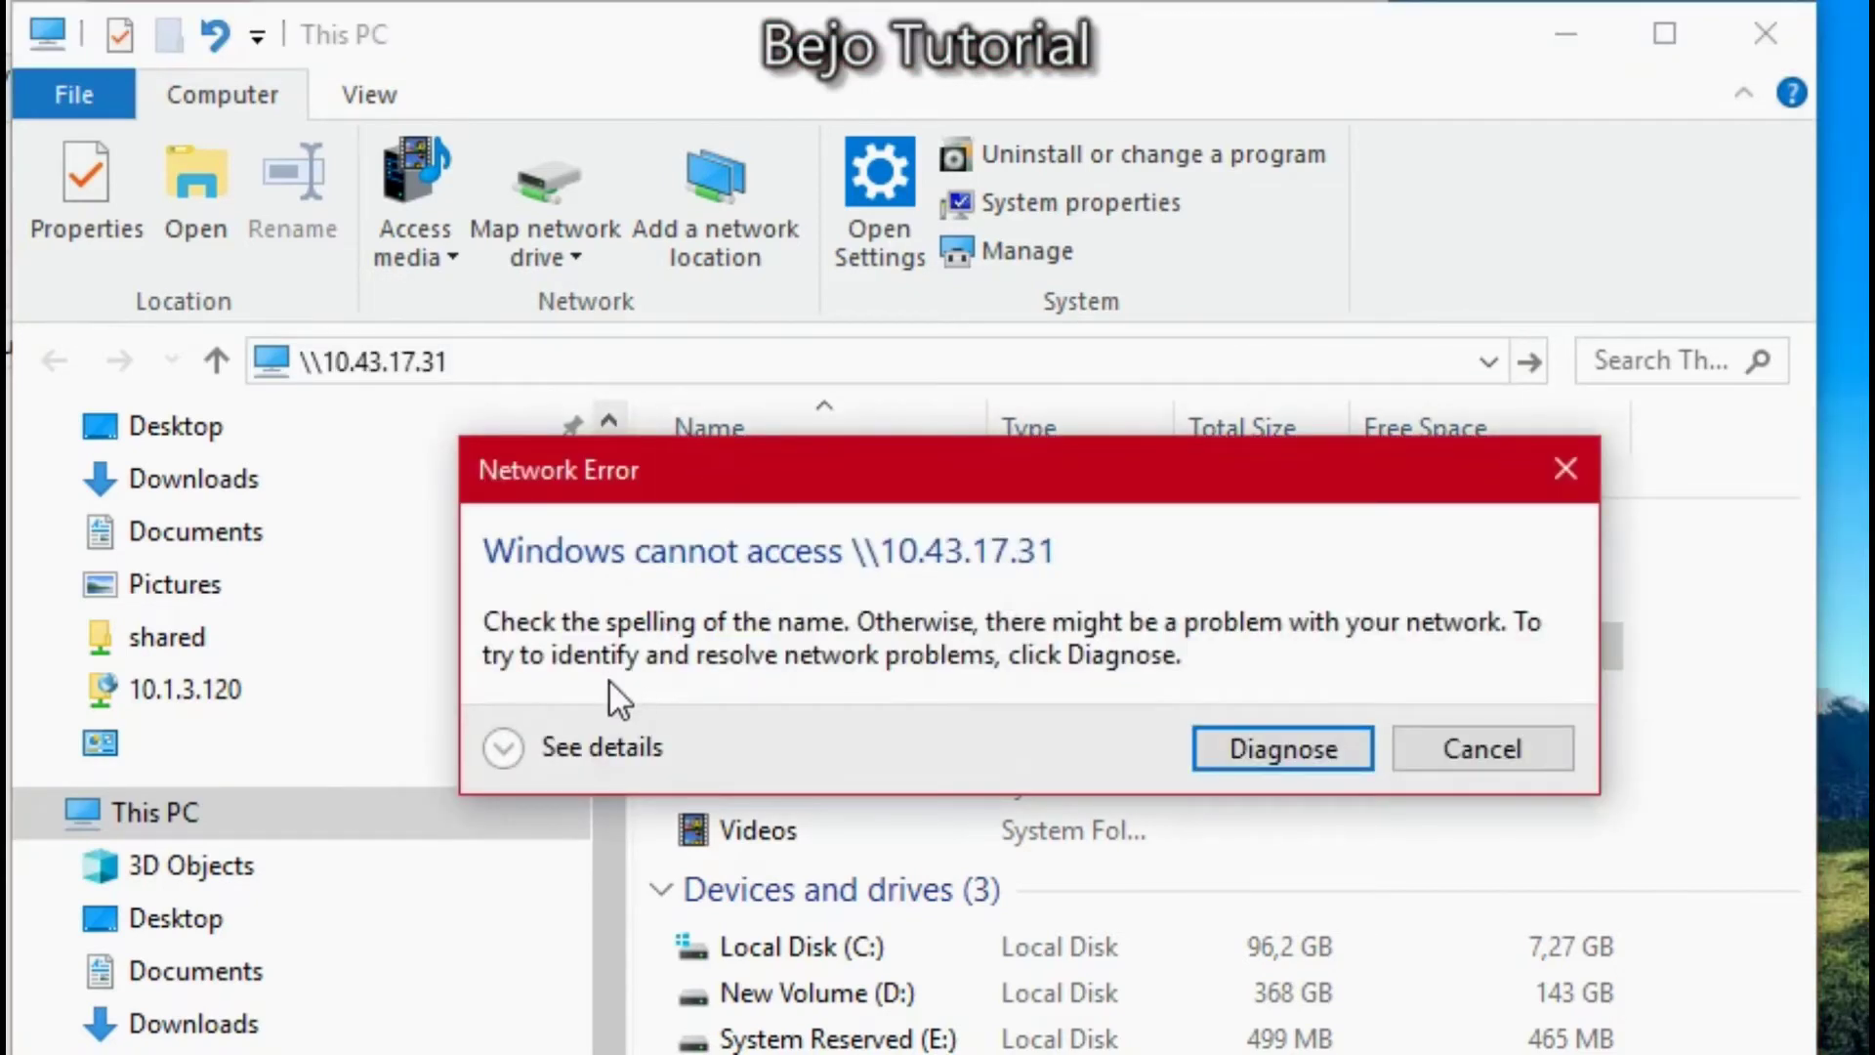
click(520, 752)
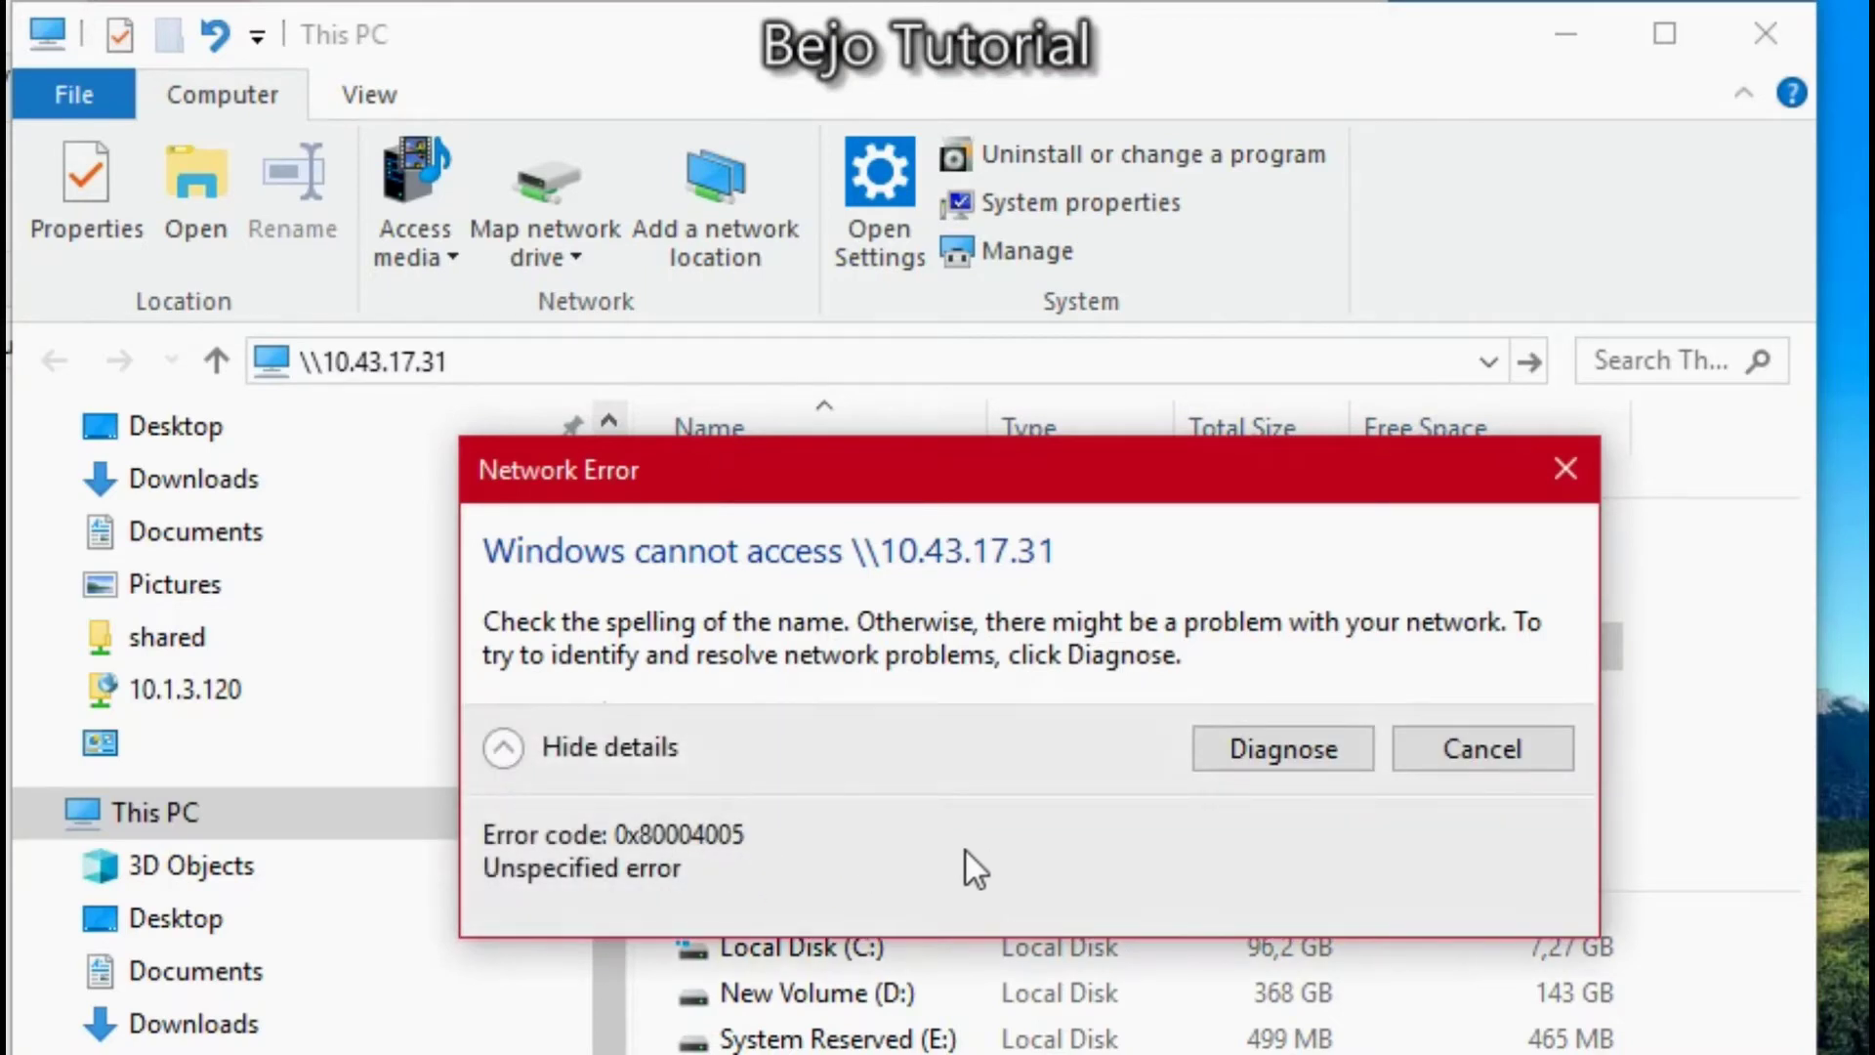
click(1473, 754)
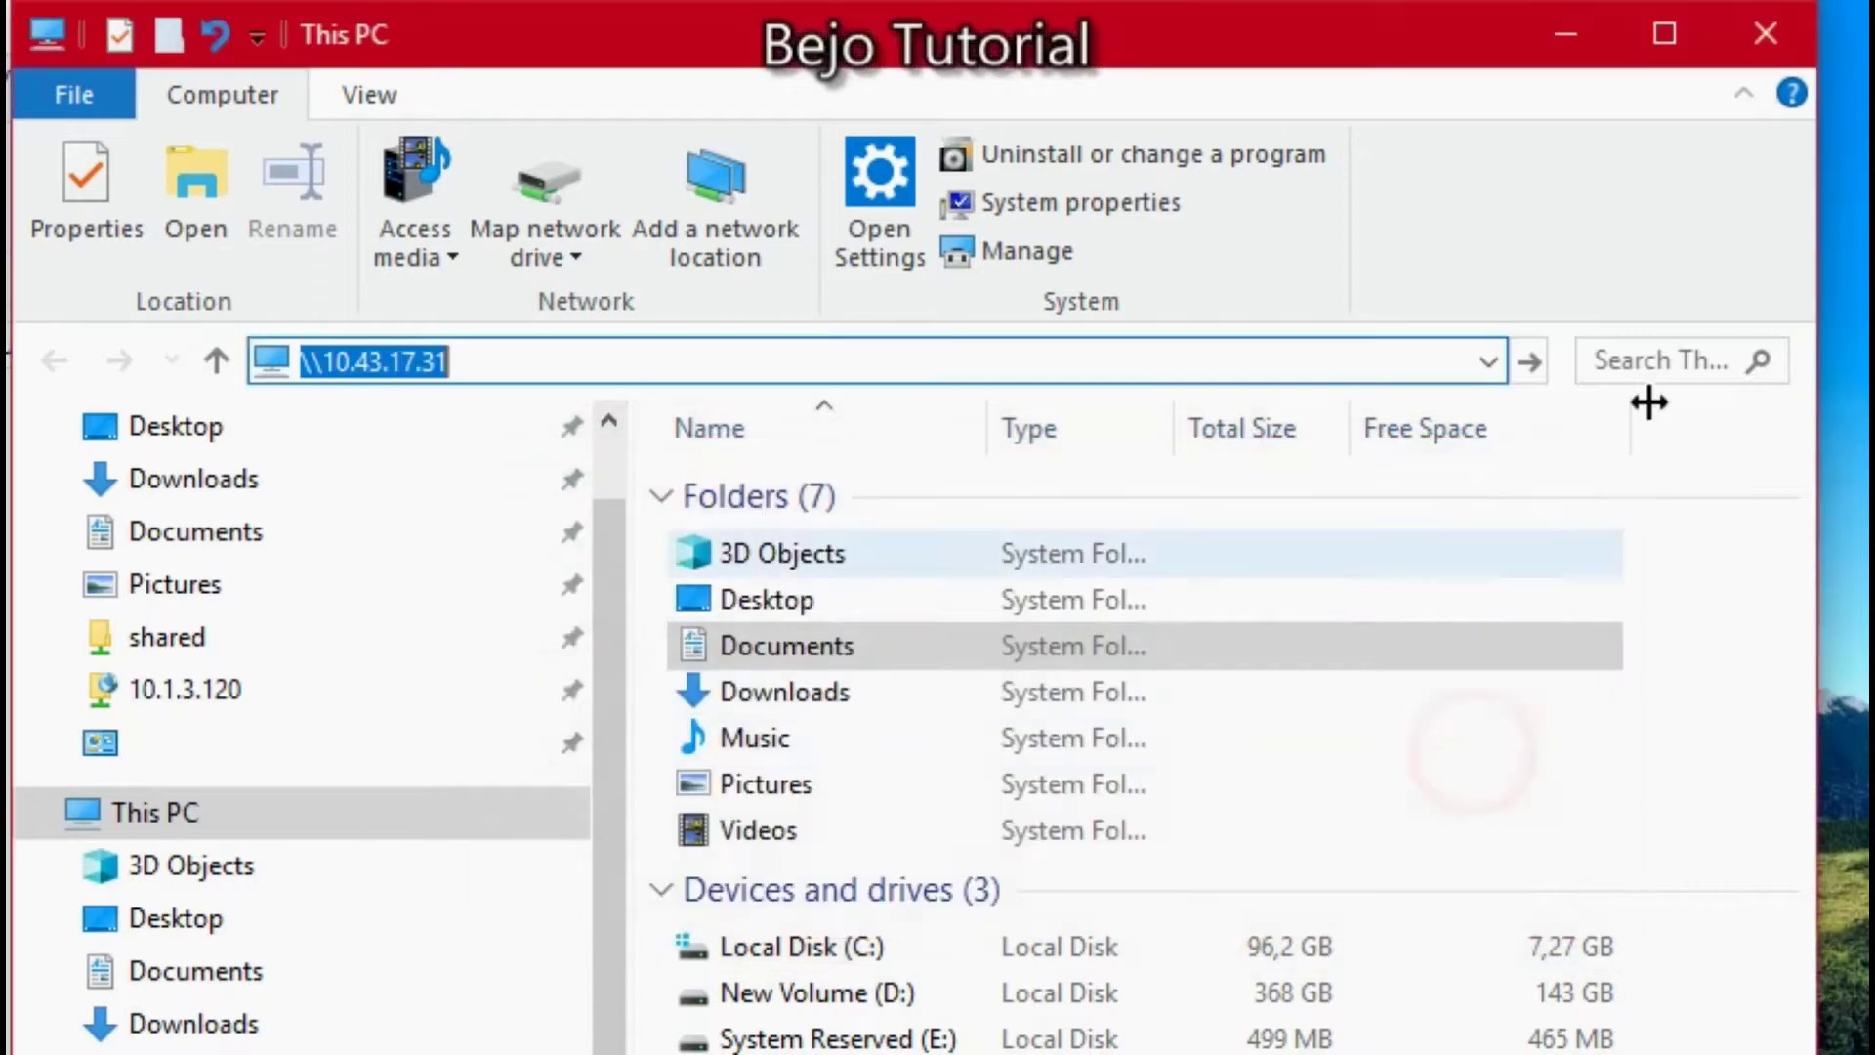
Close File Explorer and launch Registry Editor by searching regedit from Start
click(1758, 54)
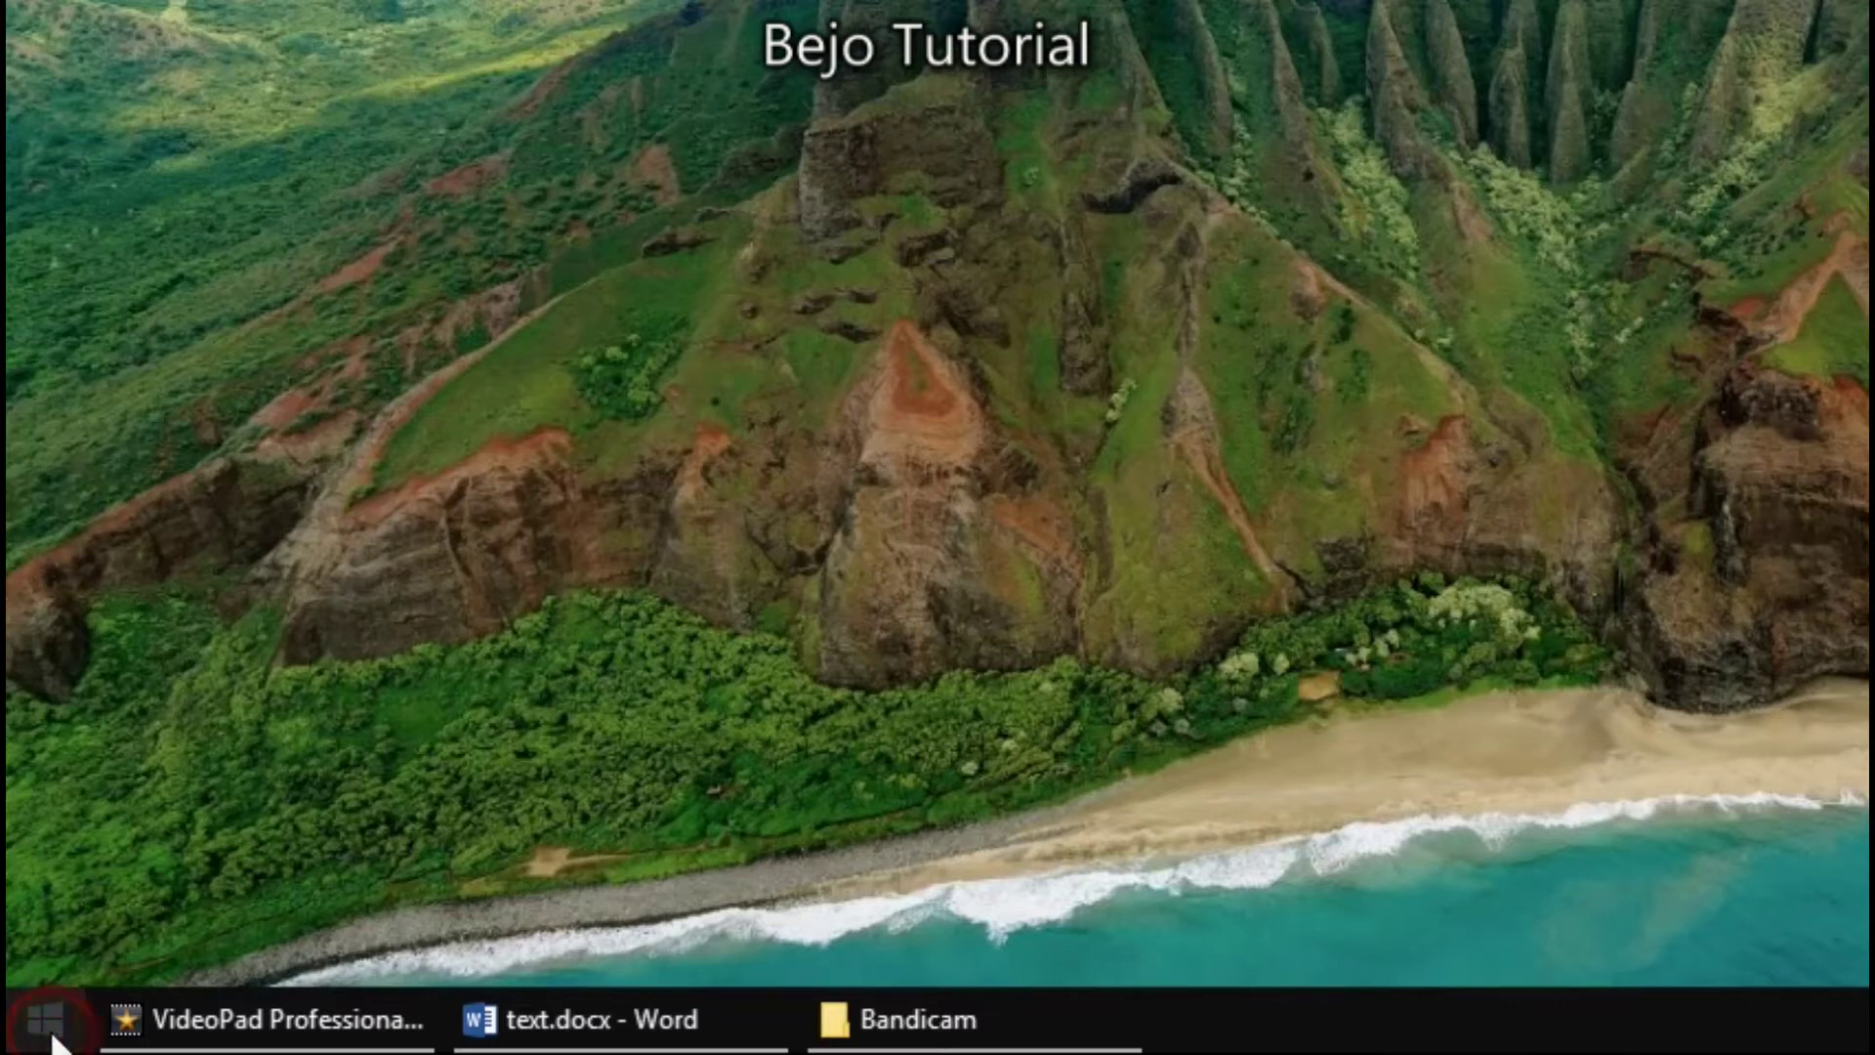
click(52, 1044)
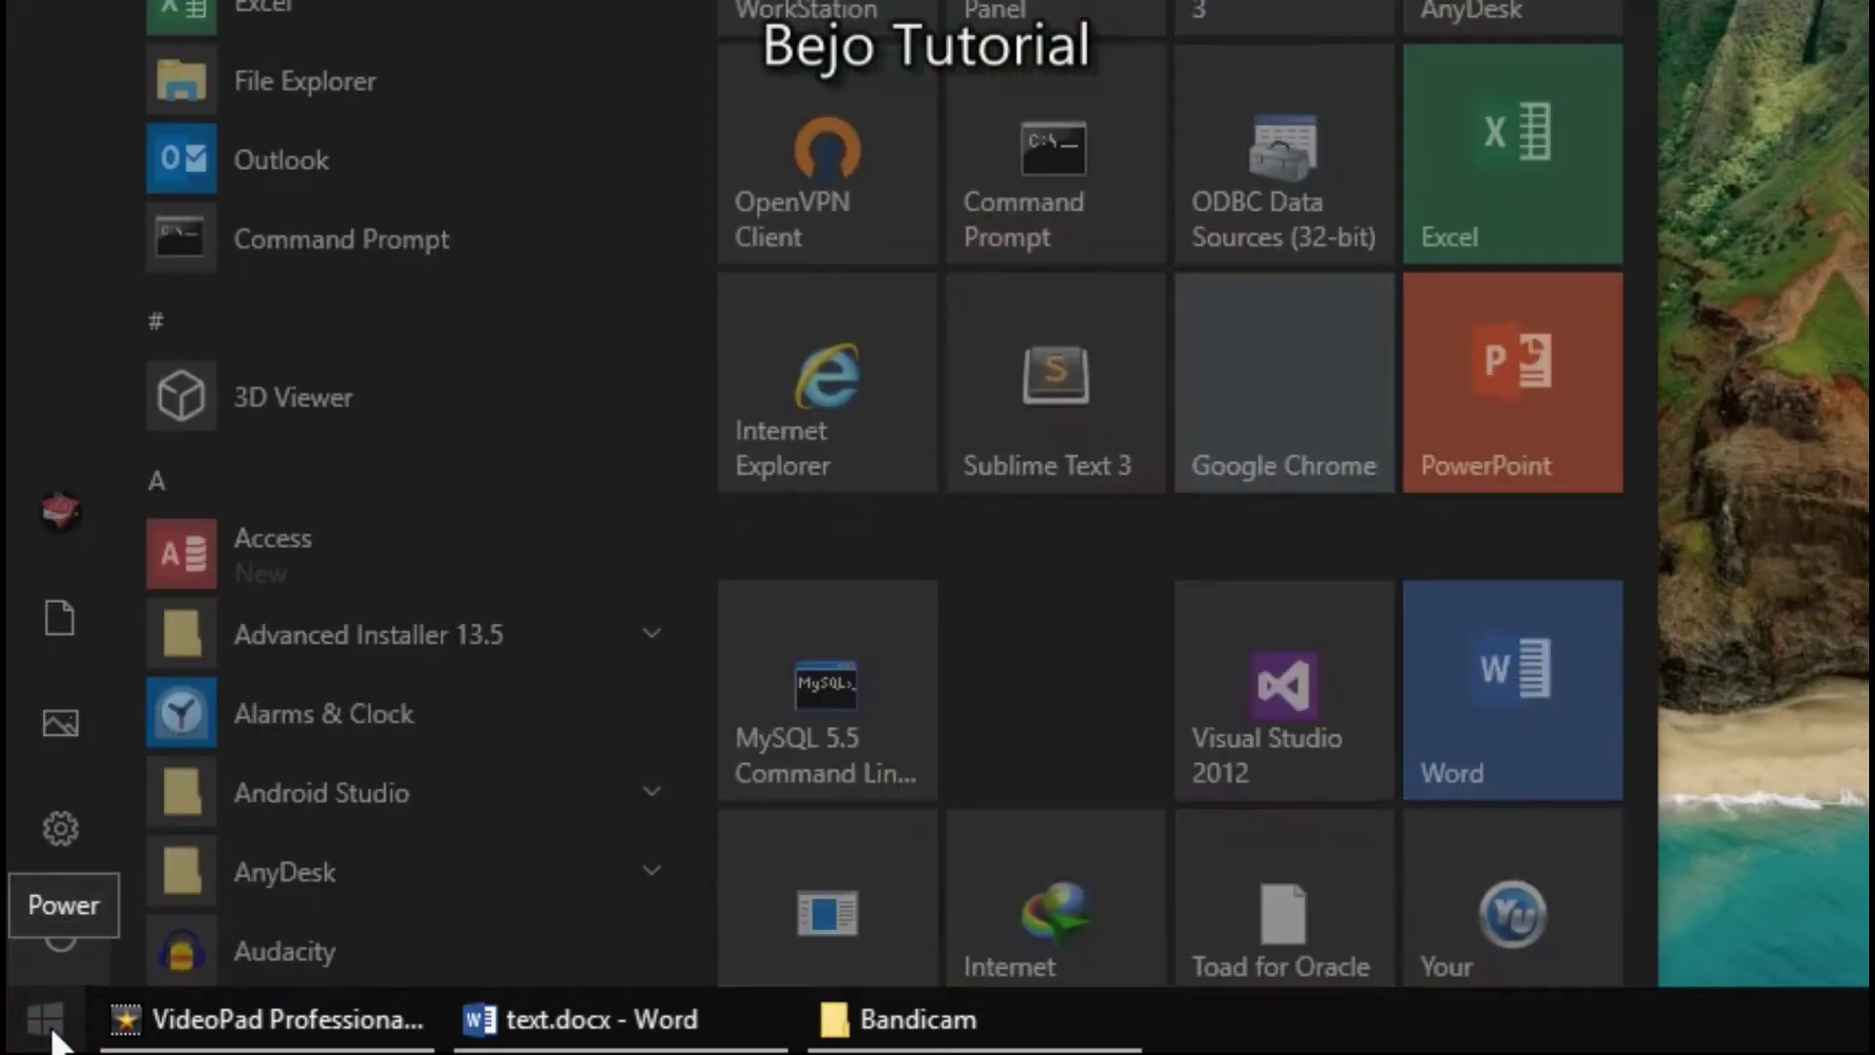
text(regedit)
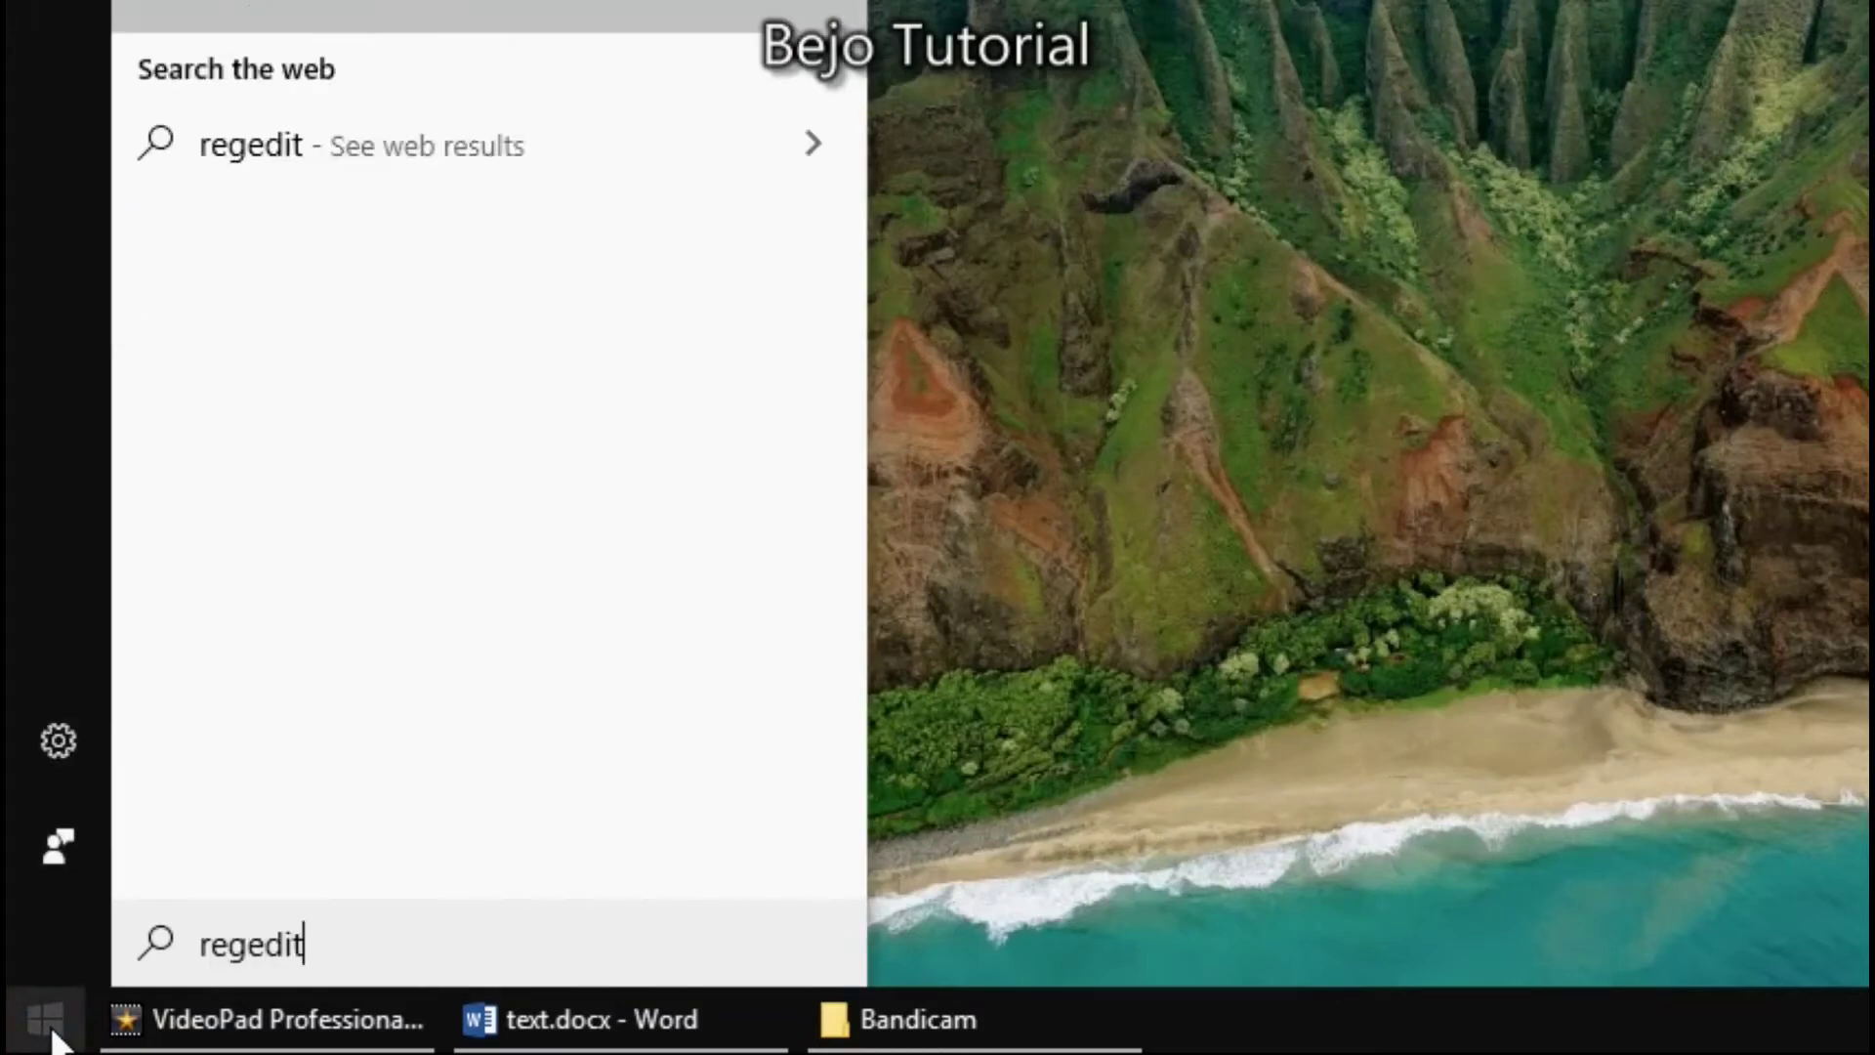
key(Return)
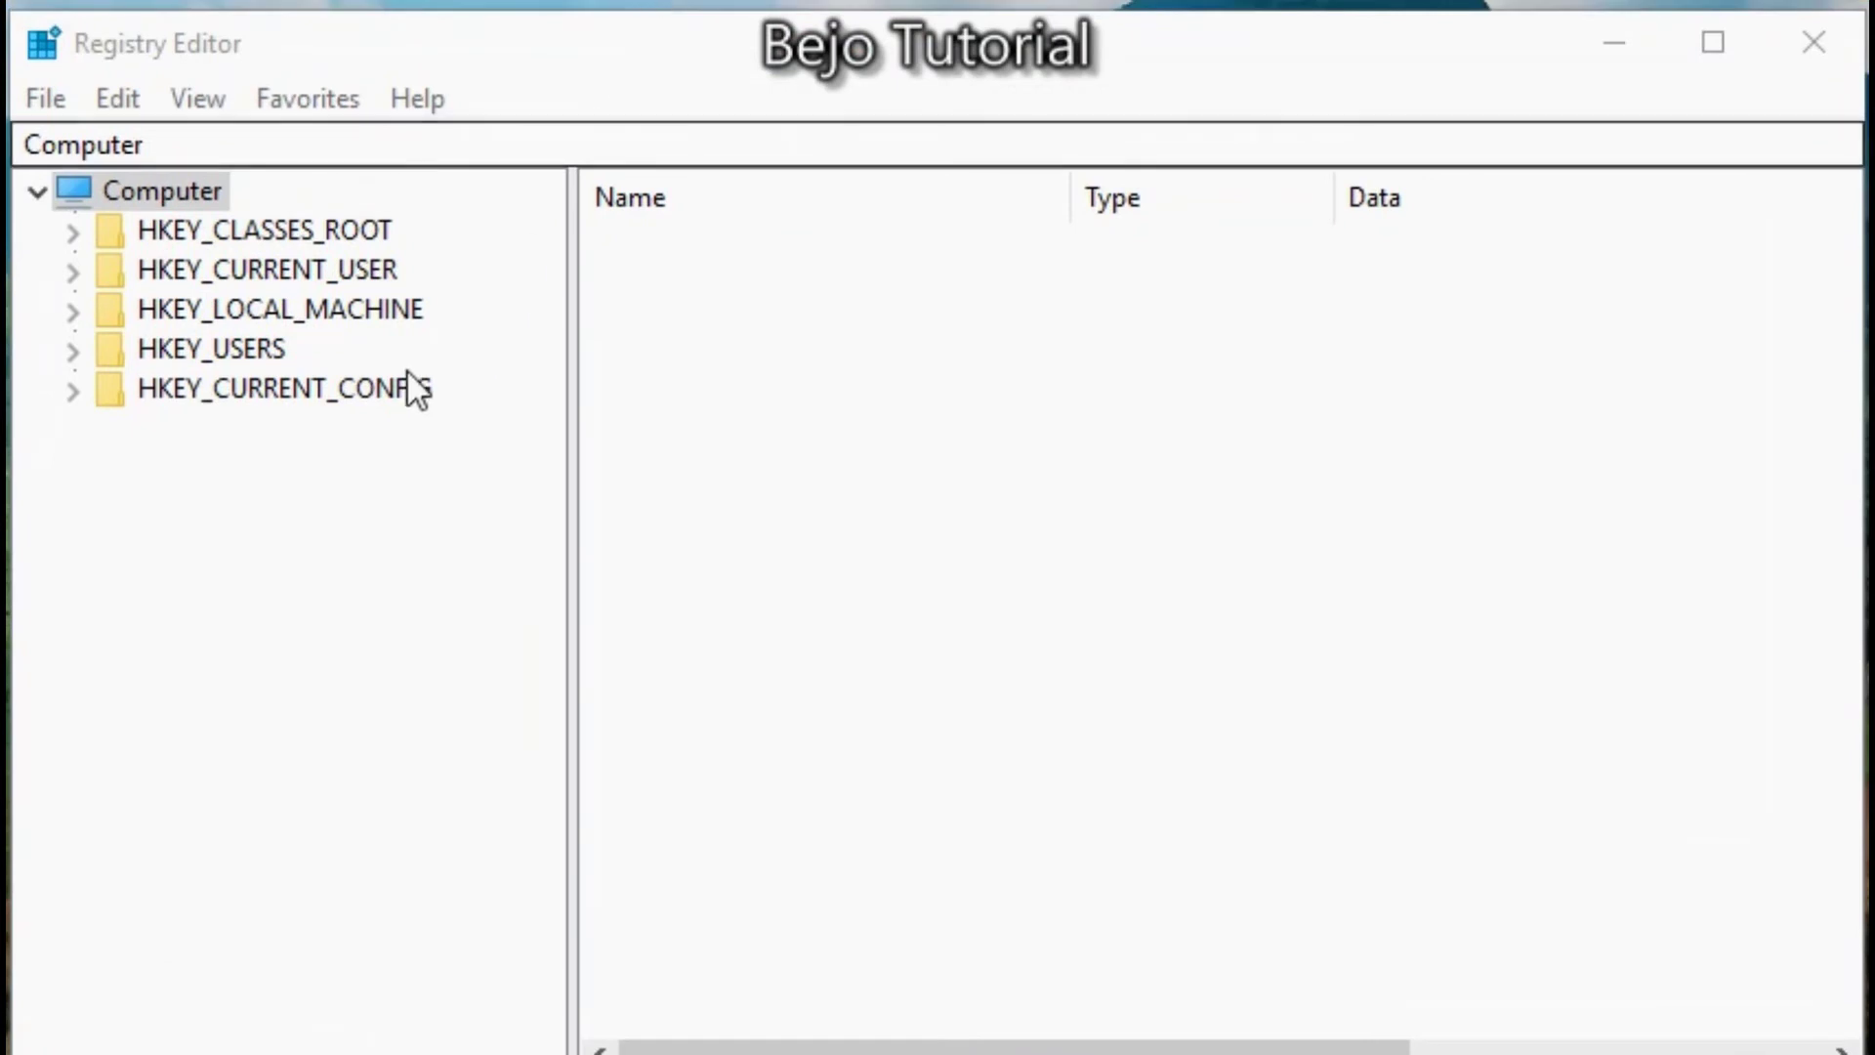
Expand HKEY_LOCAL_MACHINE\SYSTEM\CurrentControlSet\Services\LanmanWorkstation and select its Parameters key
double_click(303, 322)
double_click(247, 543)
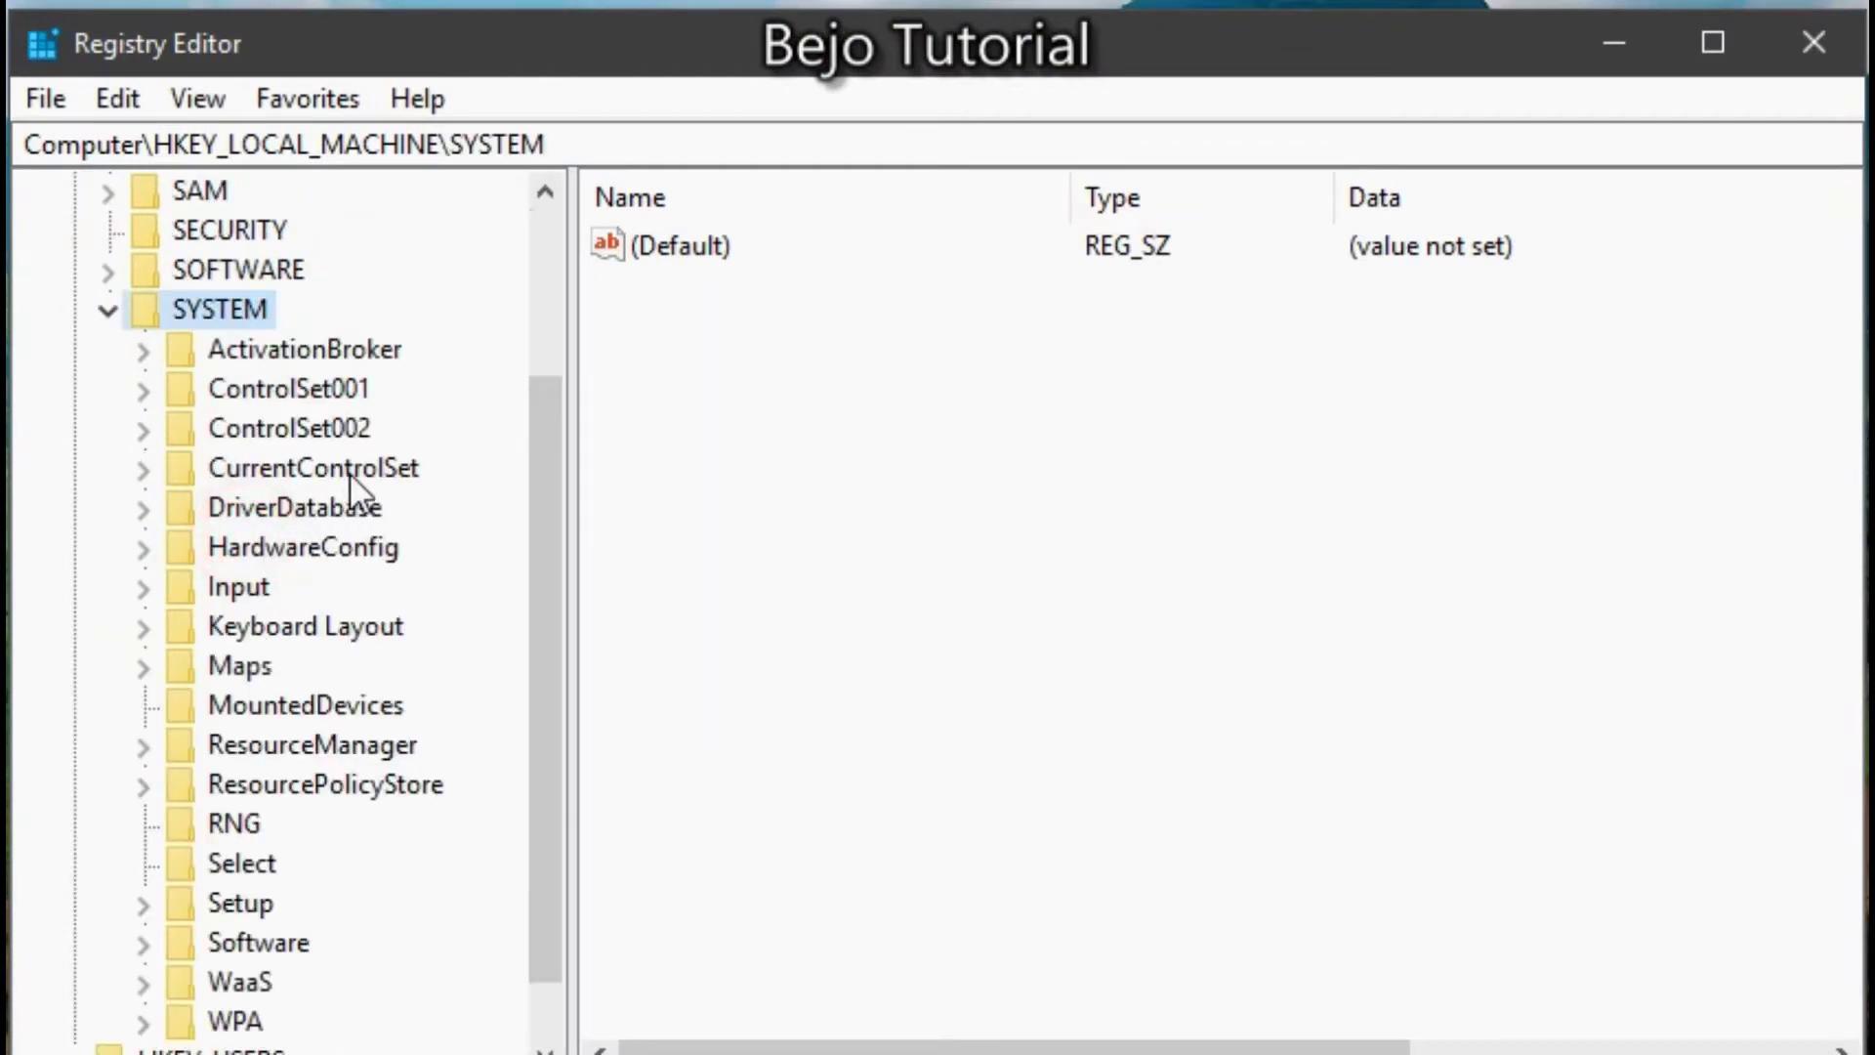
double_click(351, 476)
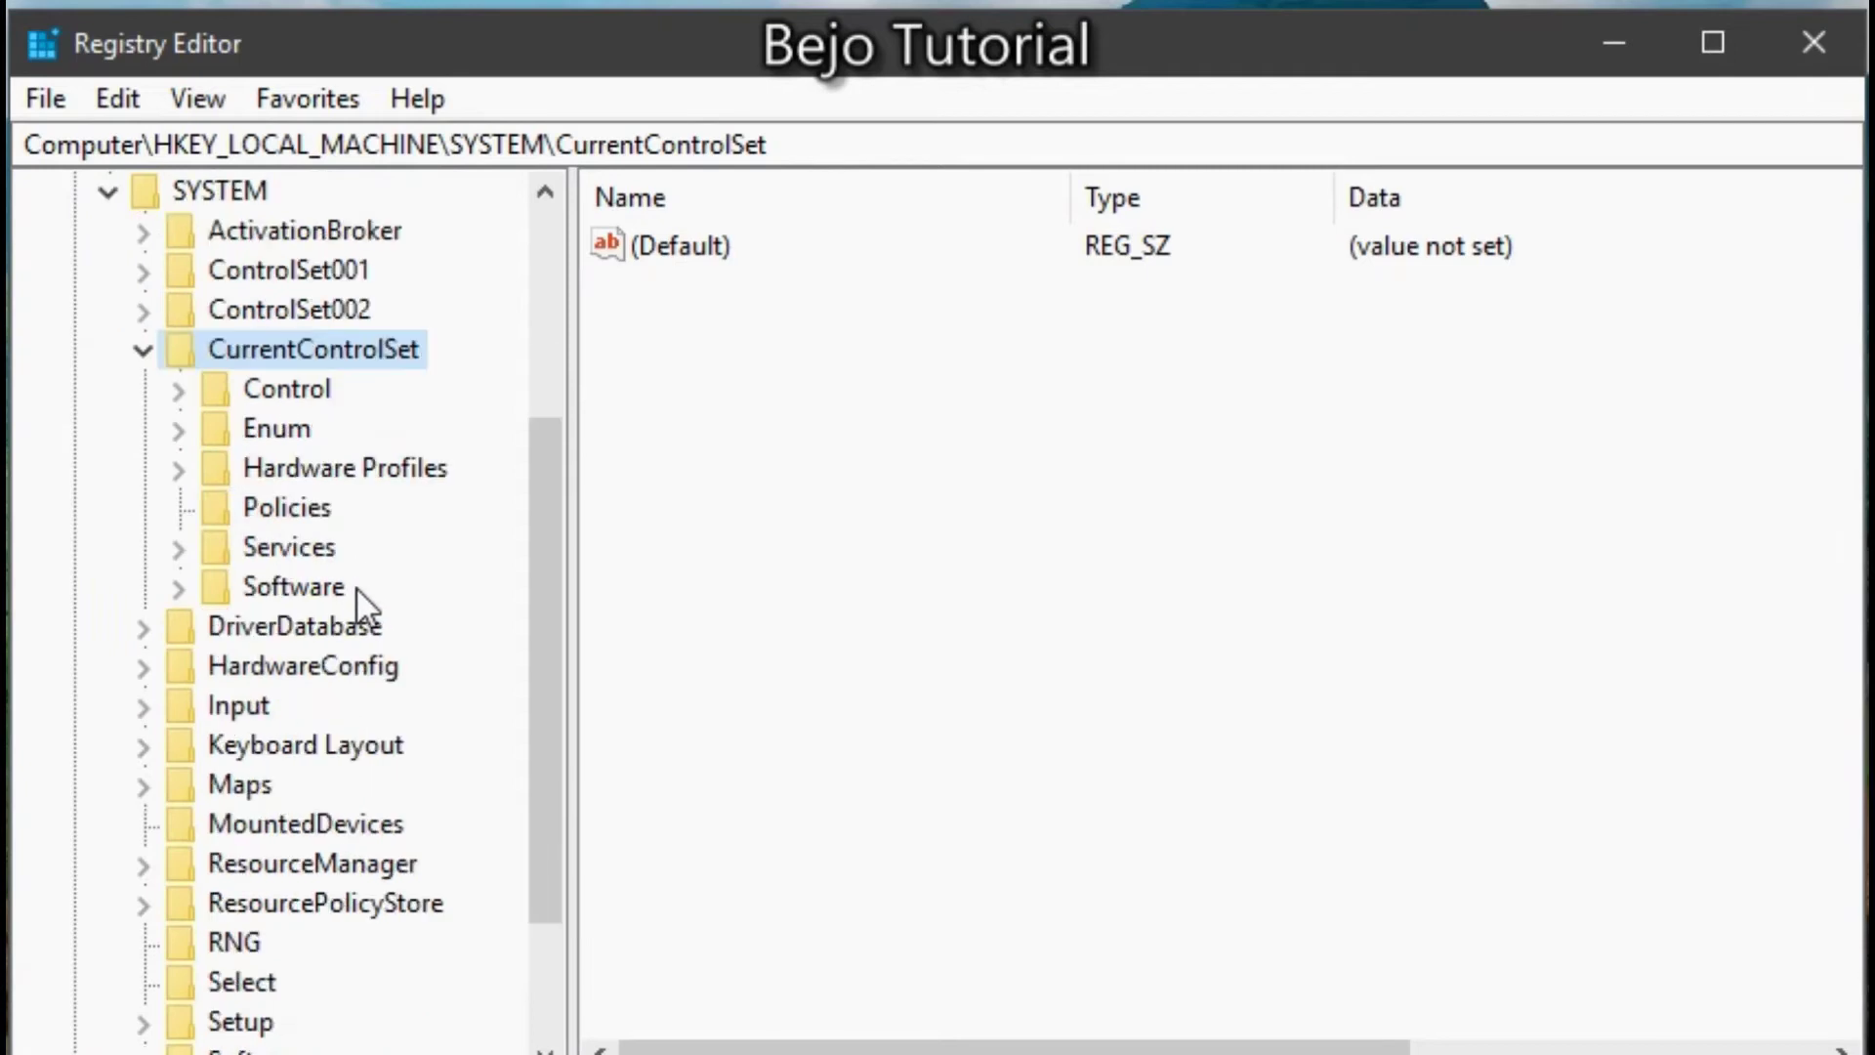
double_click(309, 549)
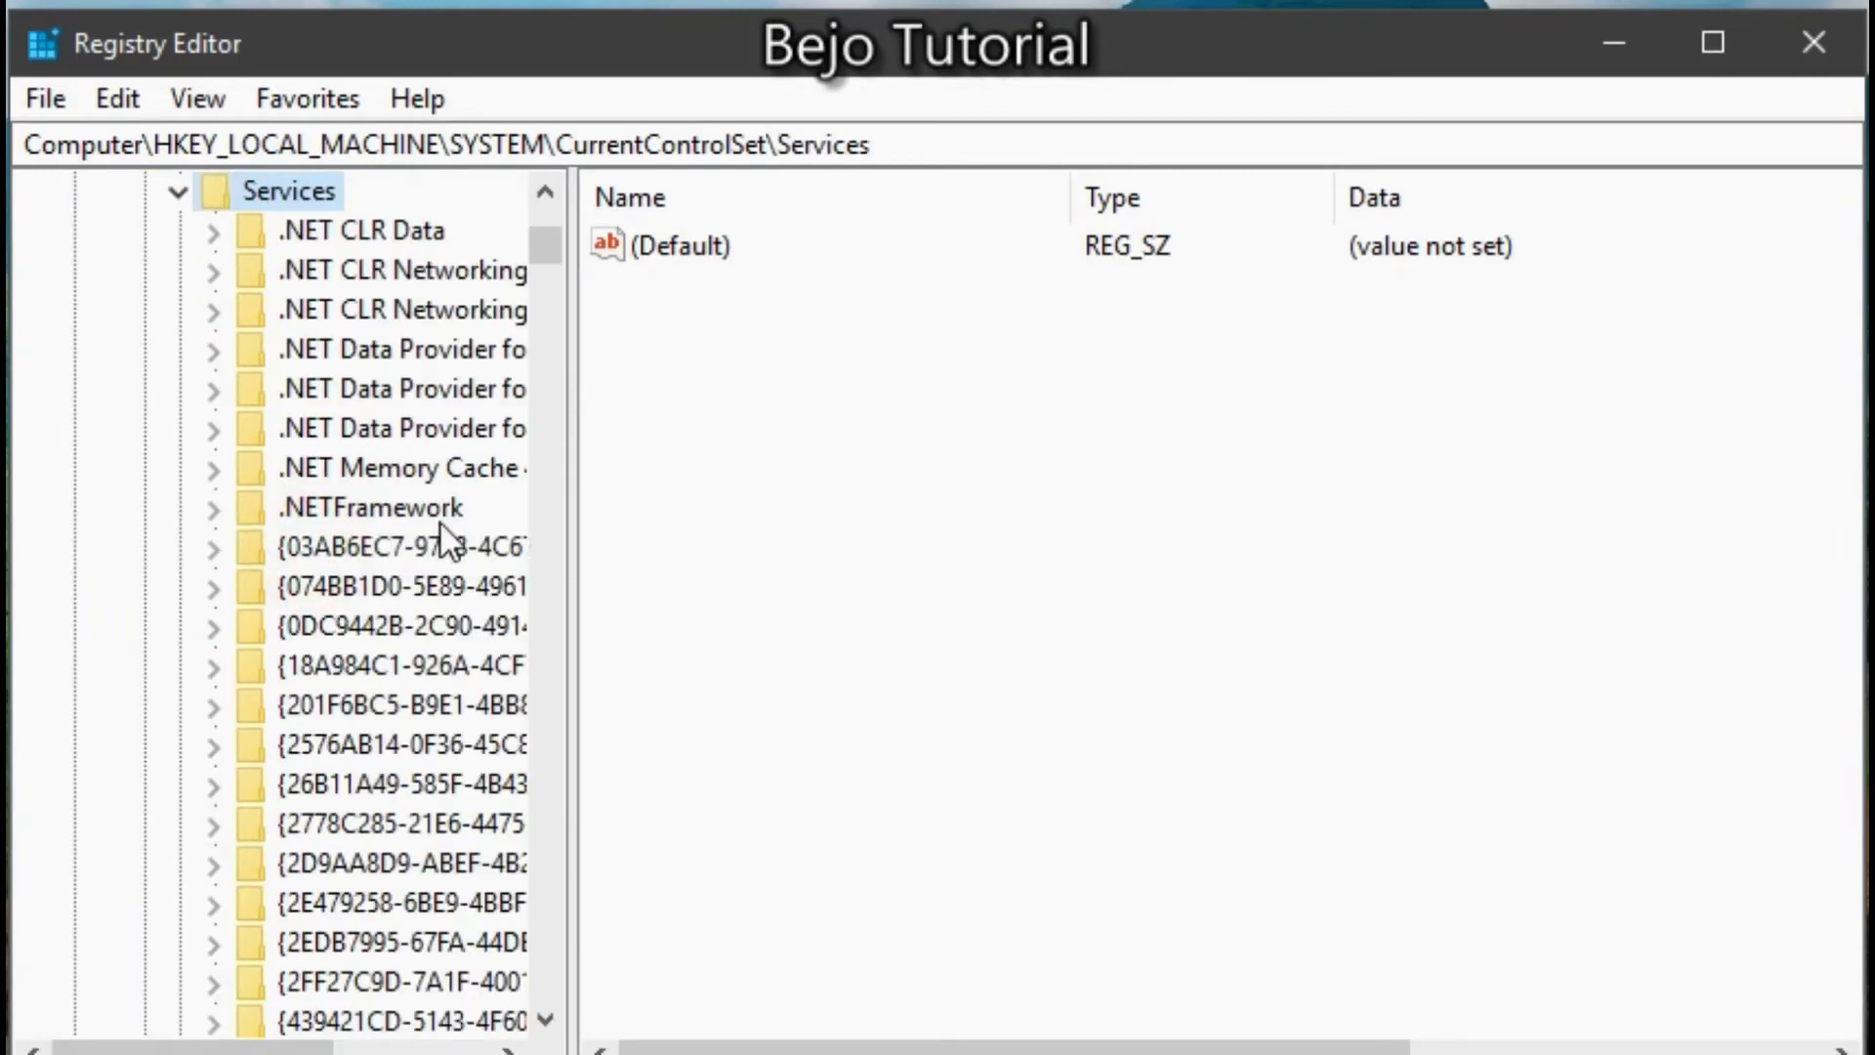
text(lanmanw)
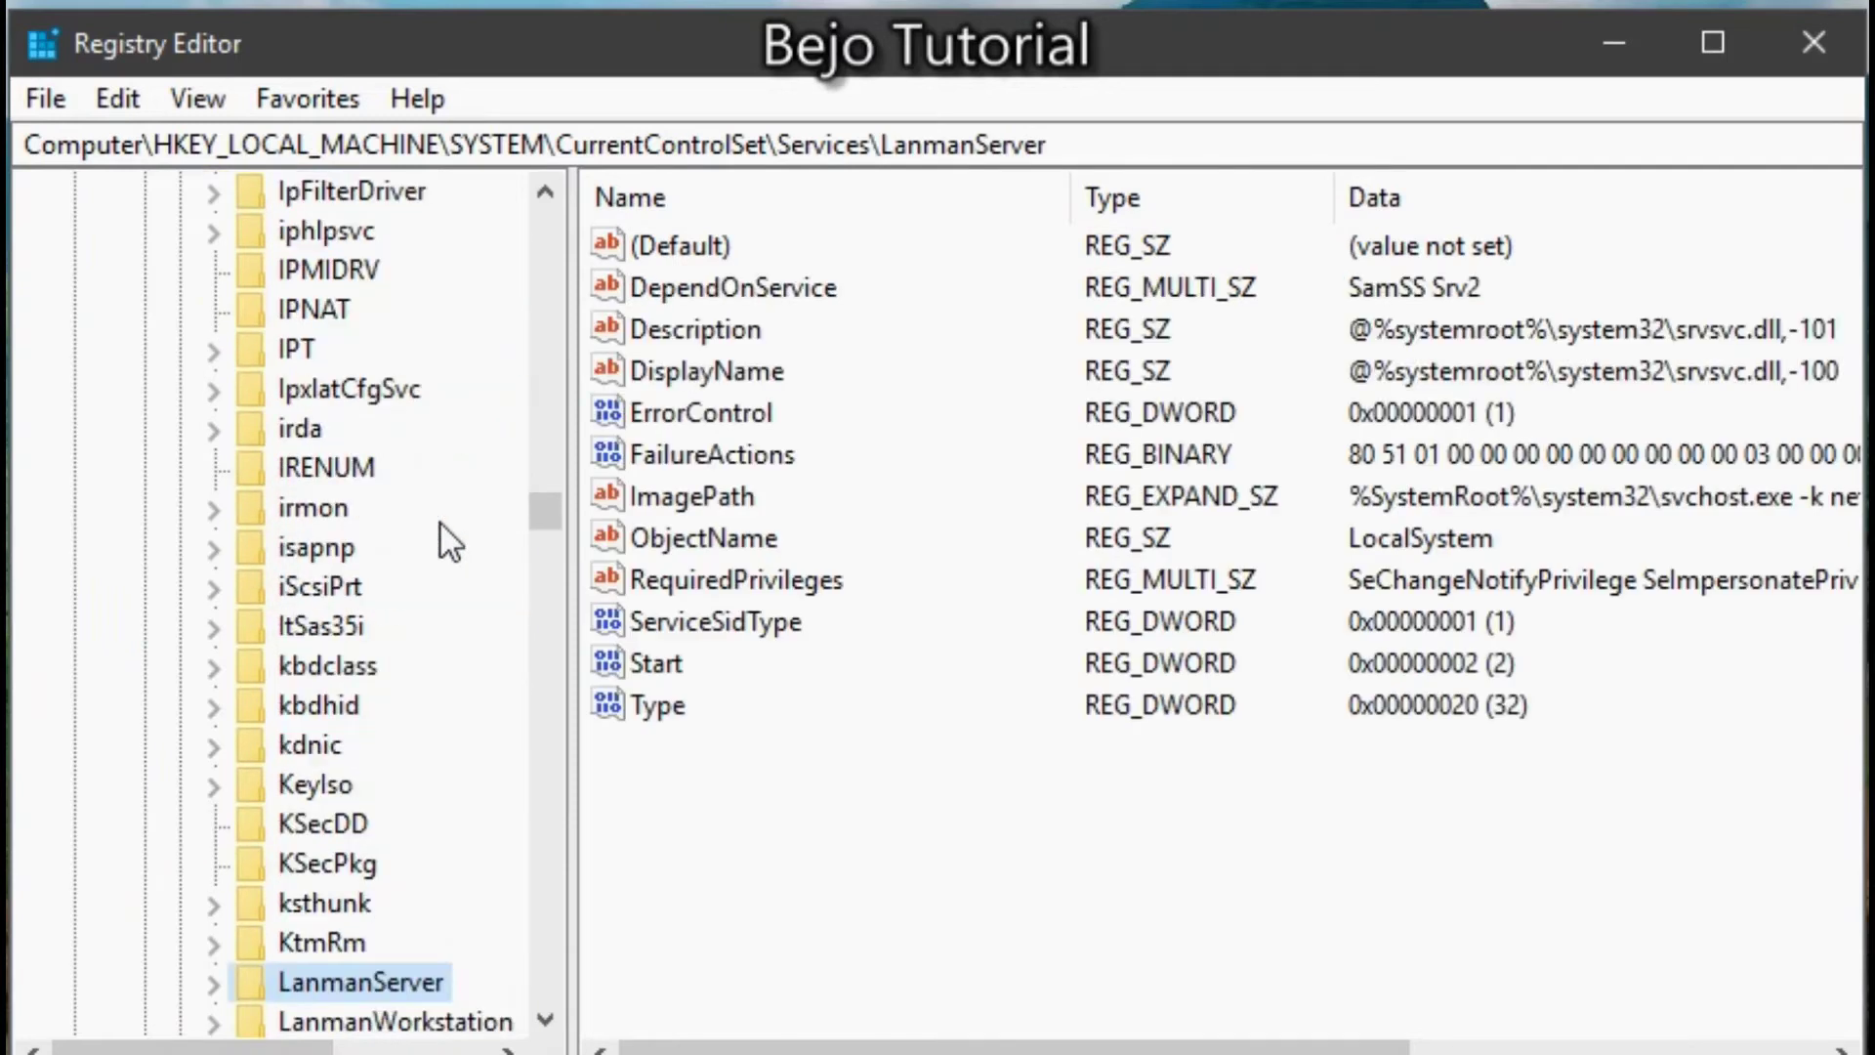
scroll(440, 542, down, 4)
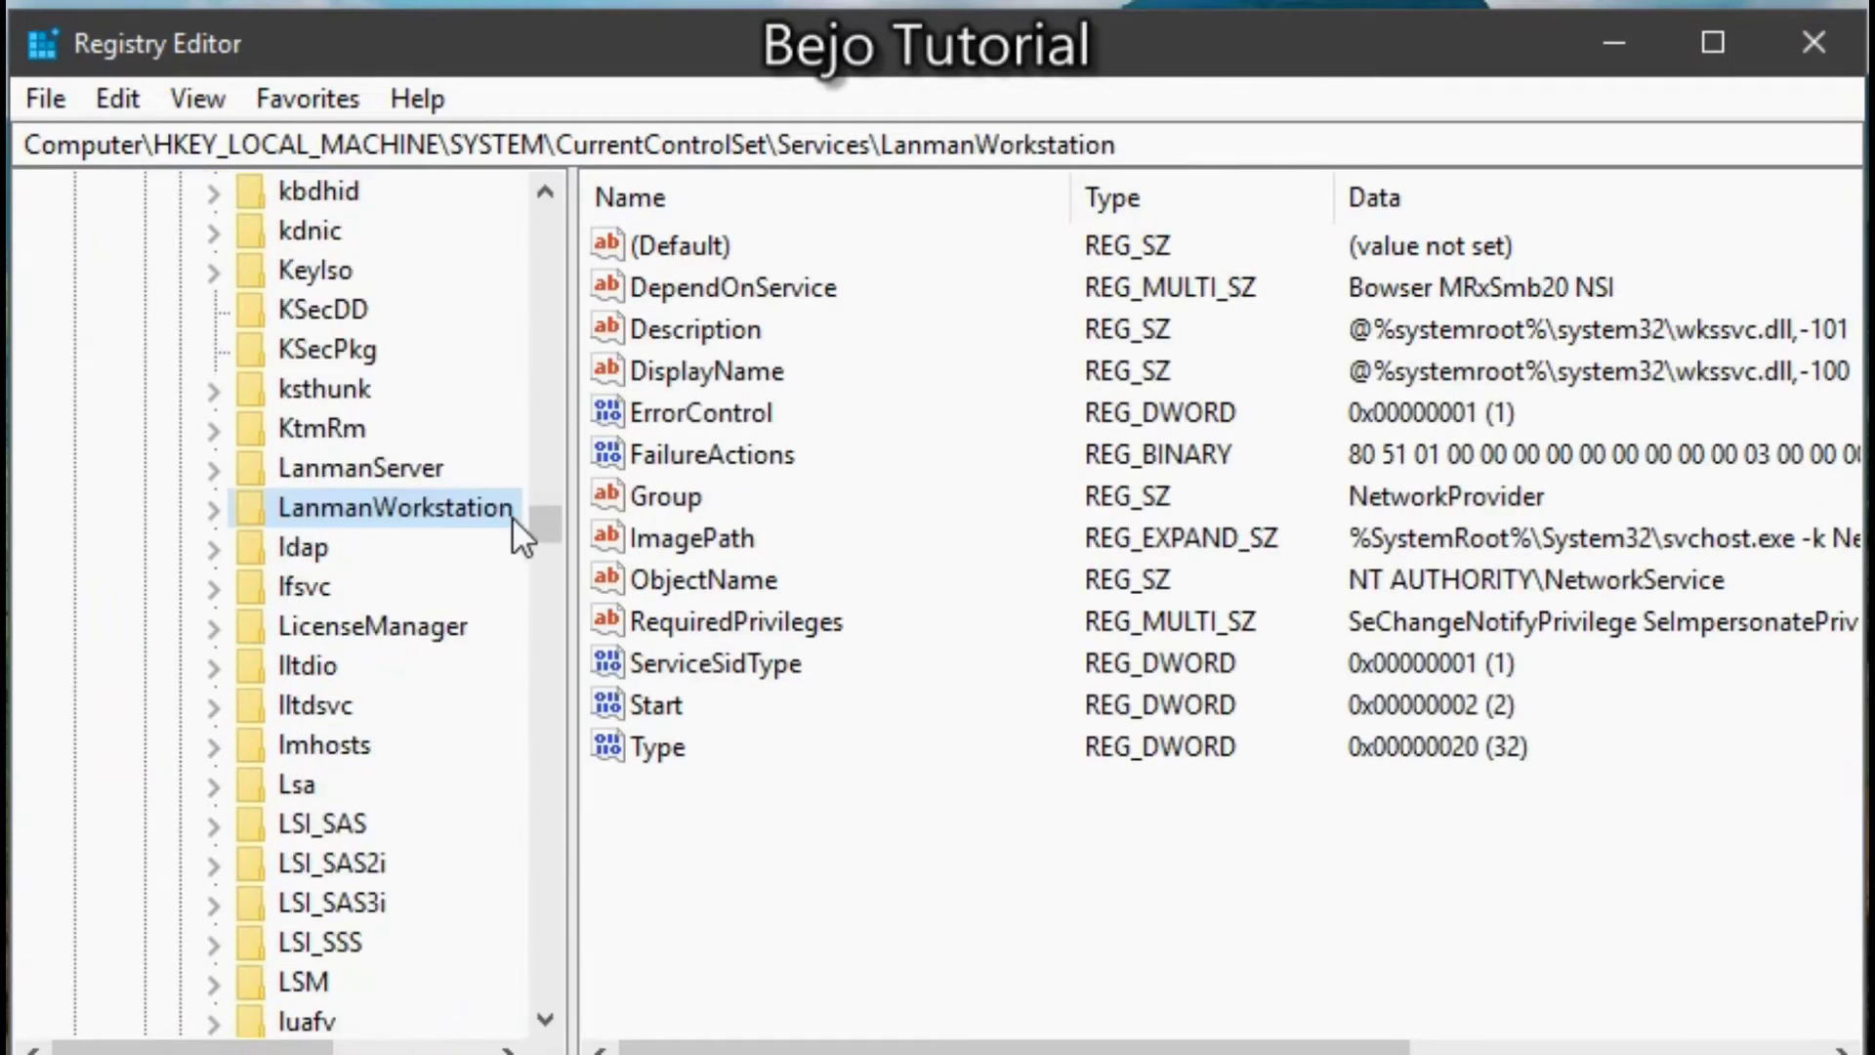
double_click(450, 508)
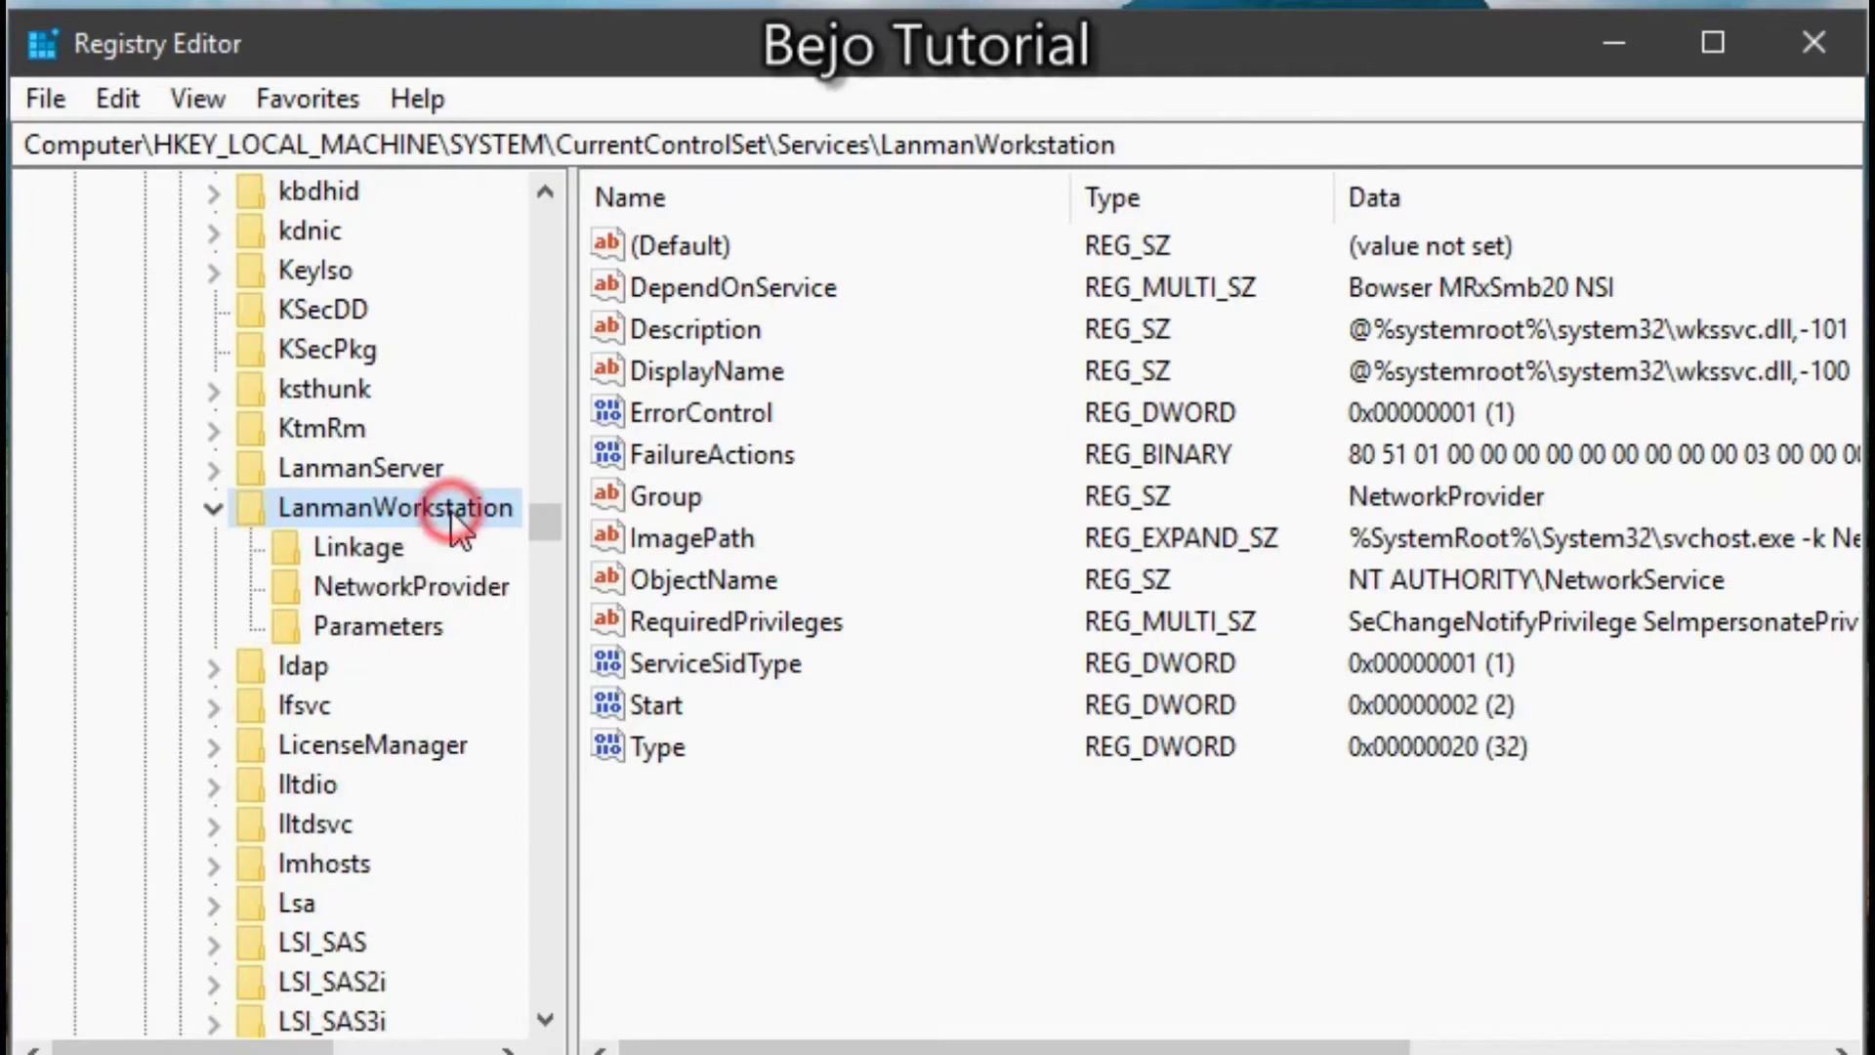
click(403, 639)
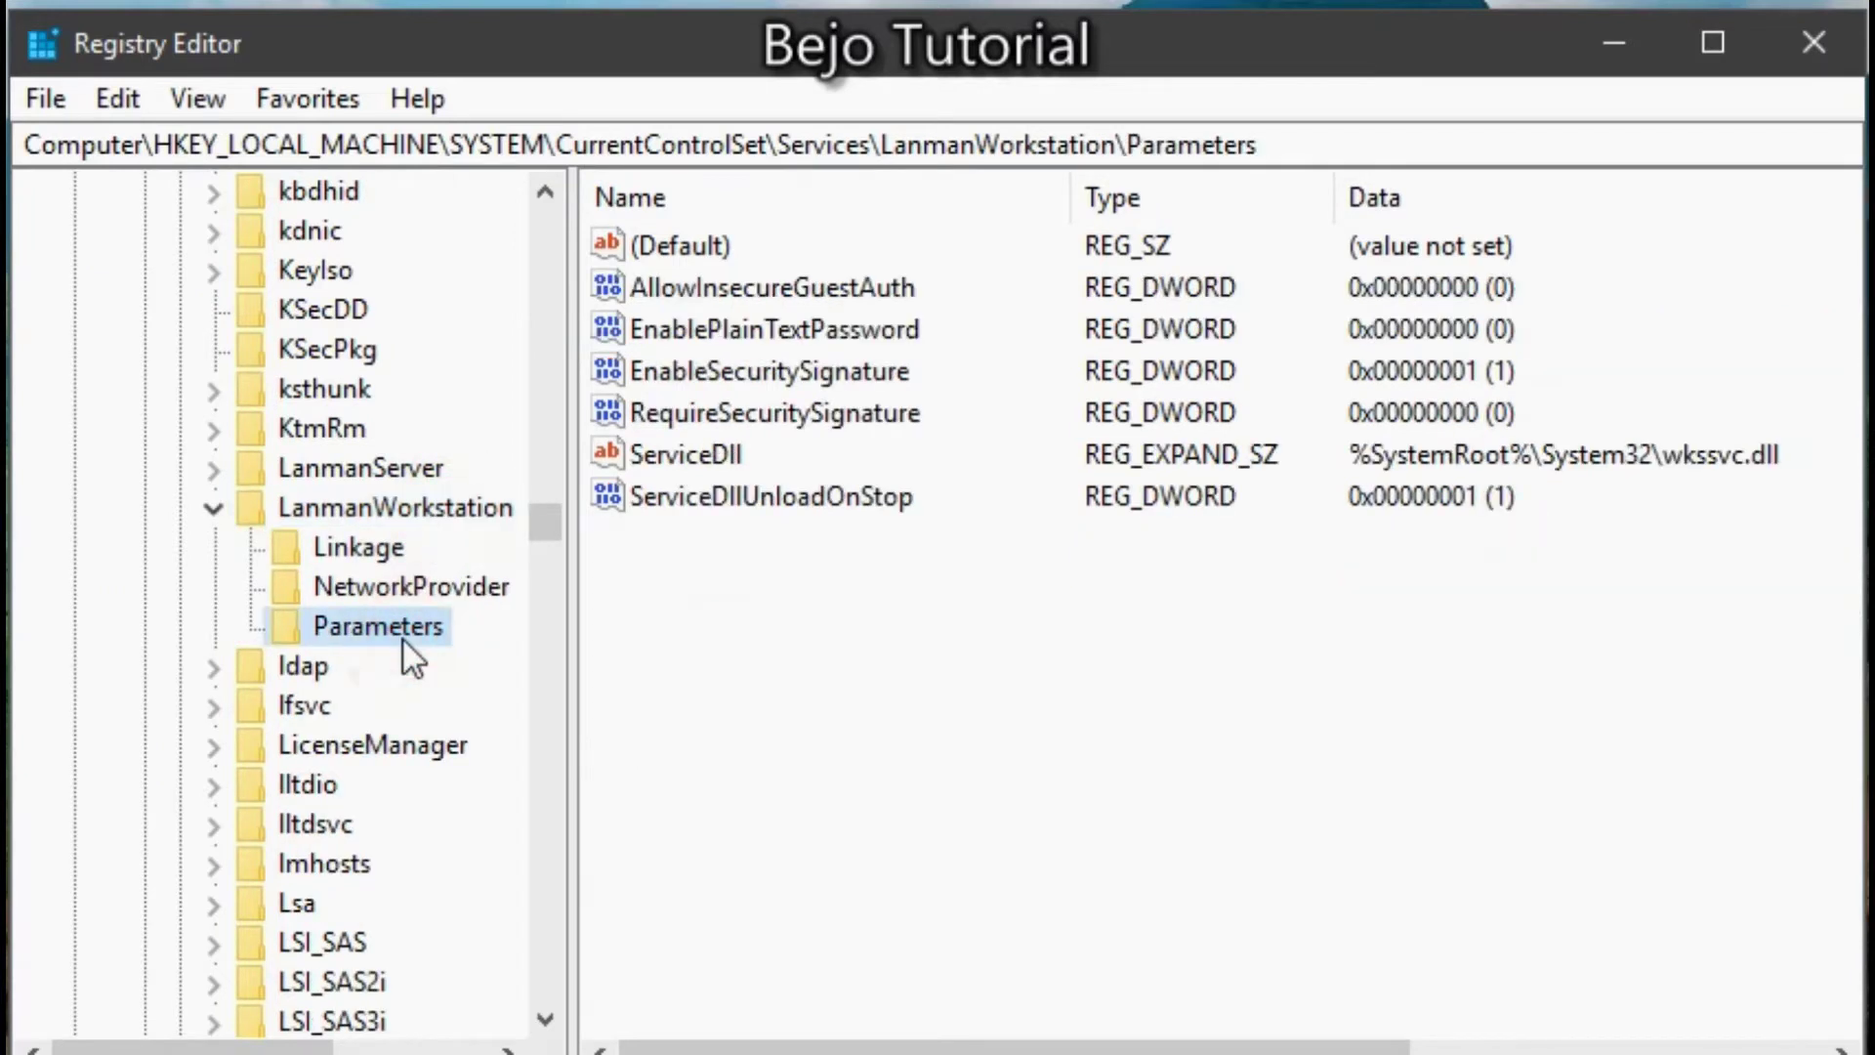
Change AllowInsecureGuestAuth's value data from 0 to 1, then close Registry Editor
click(734, 292)
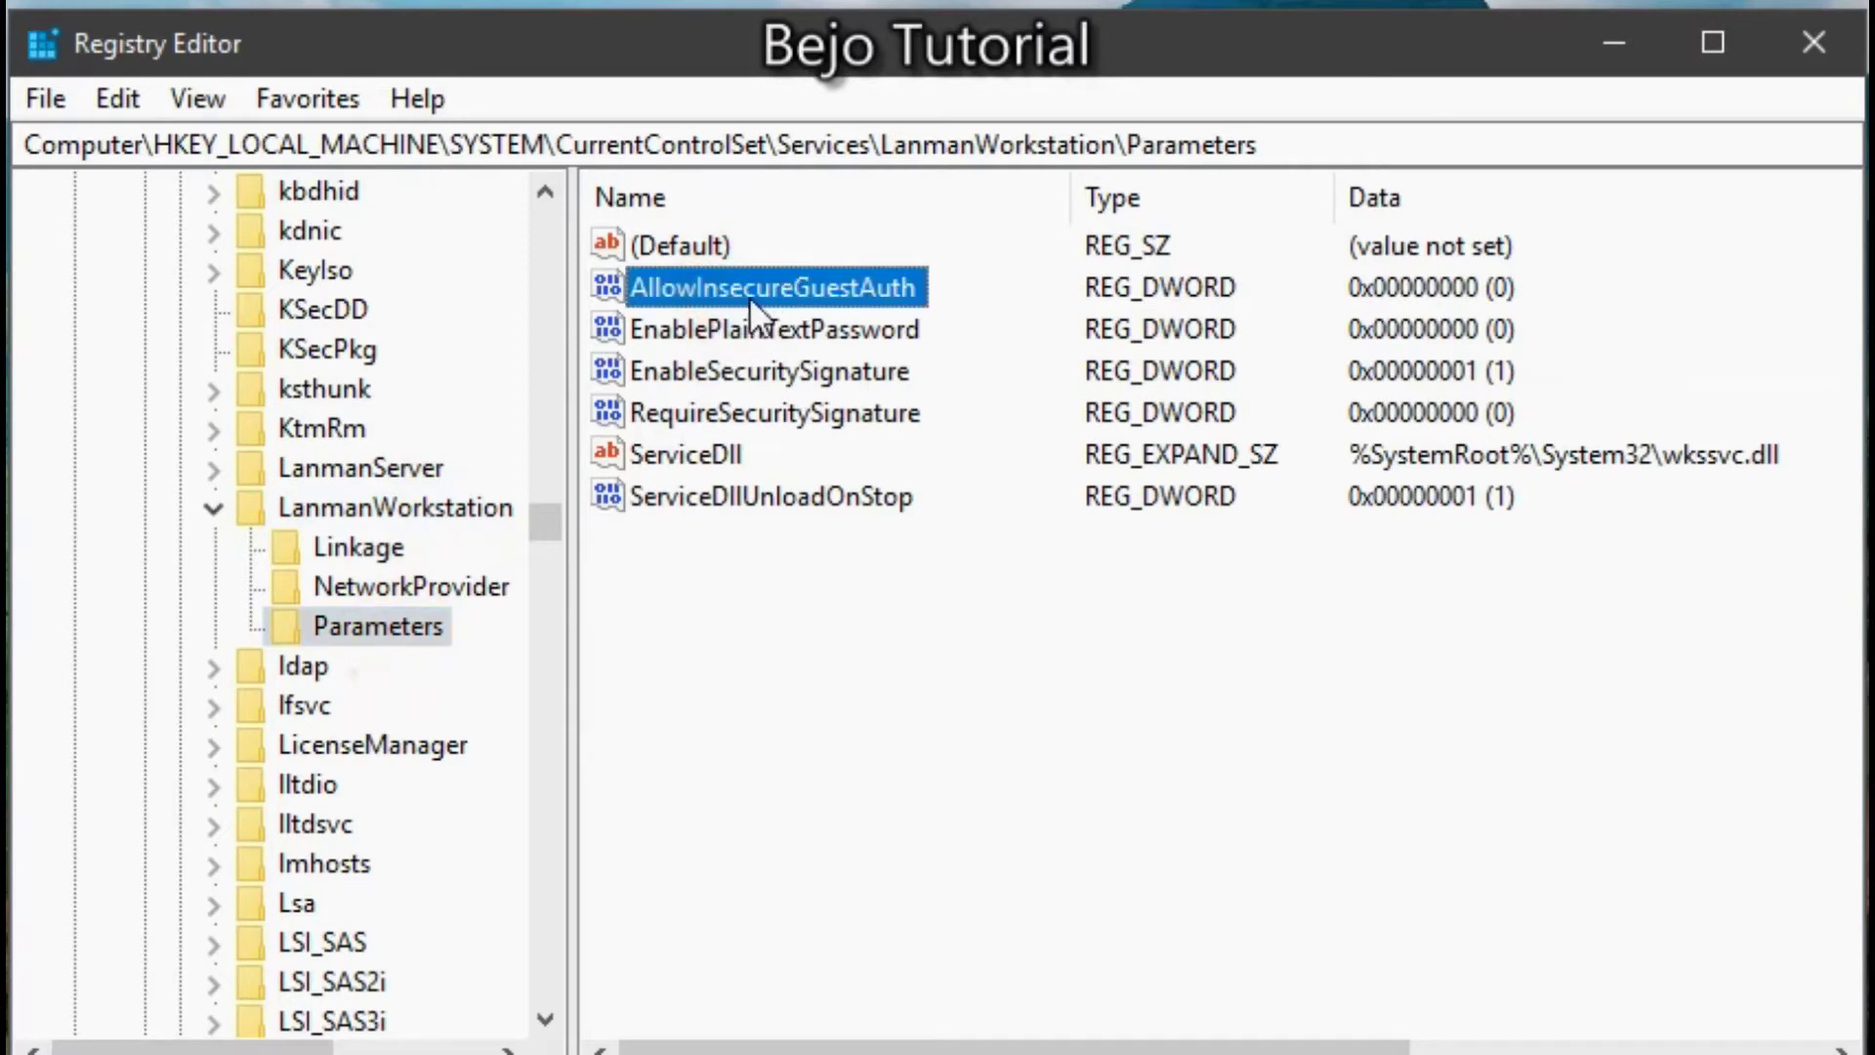
double_click(745, 289)
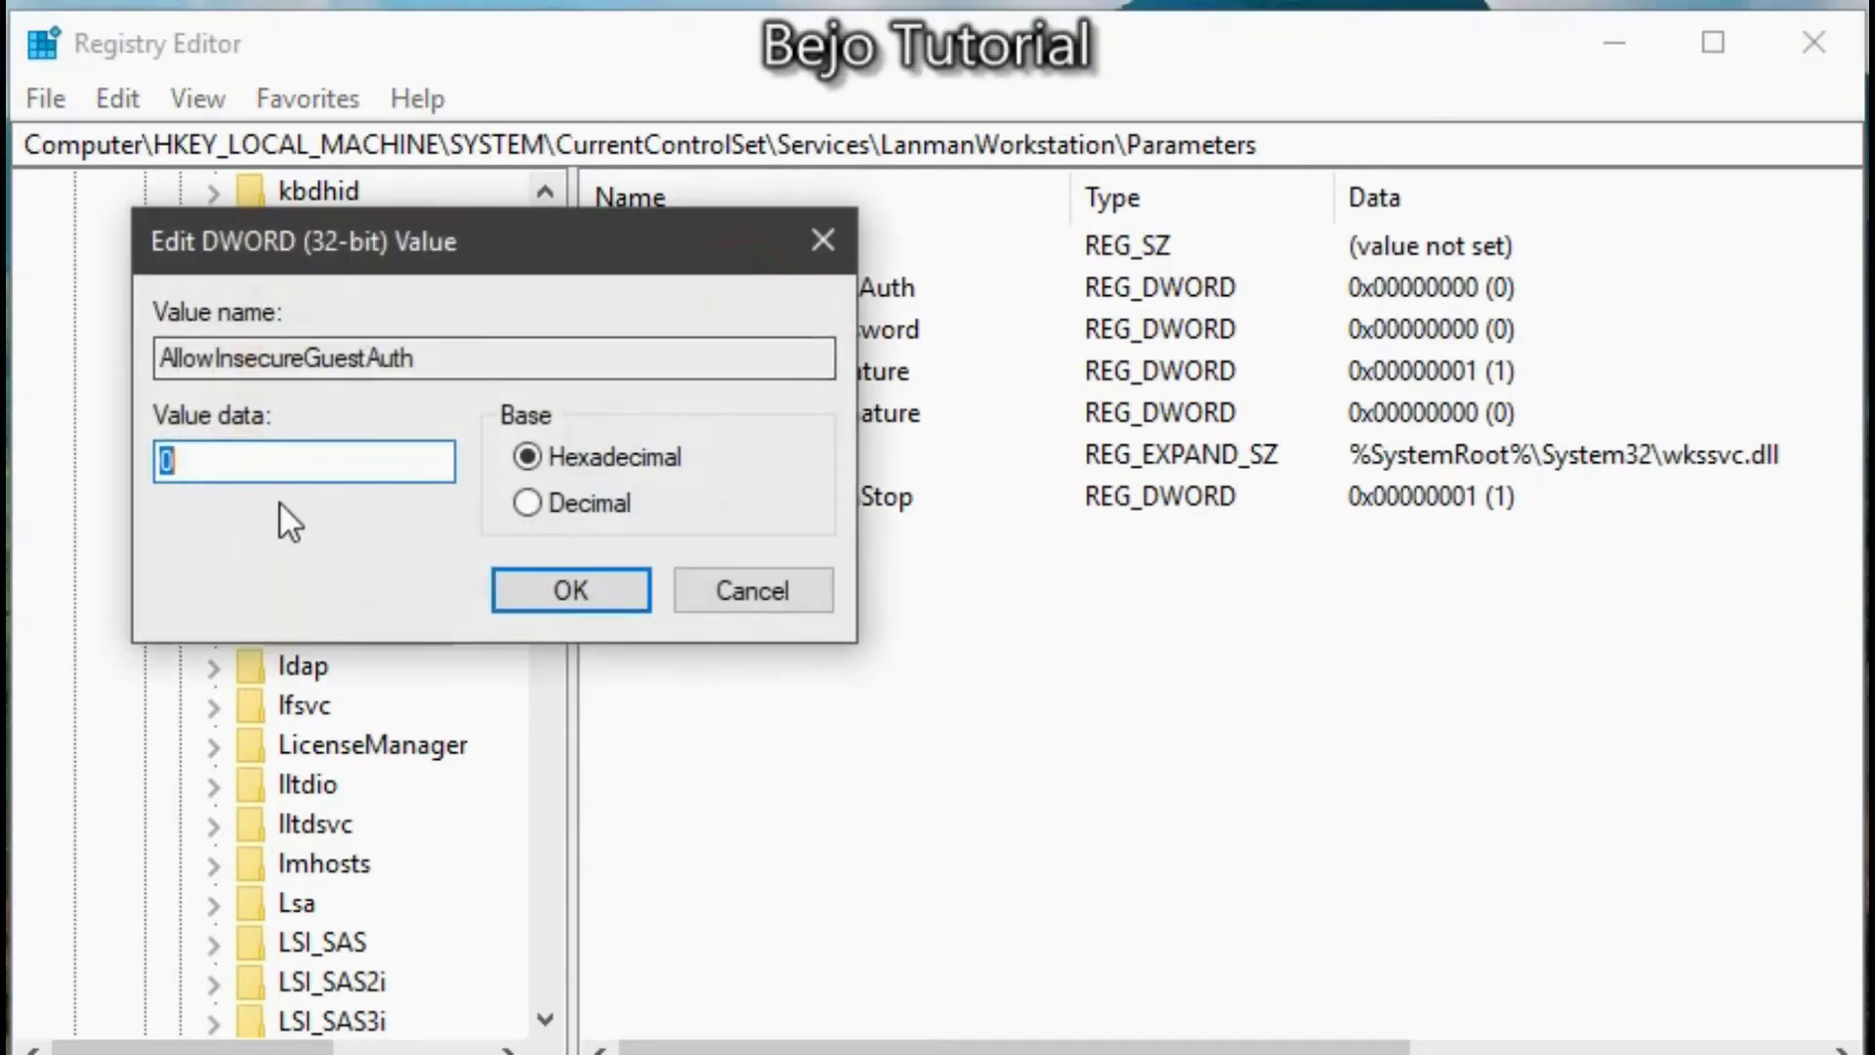
text(1)
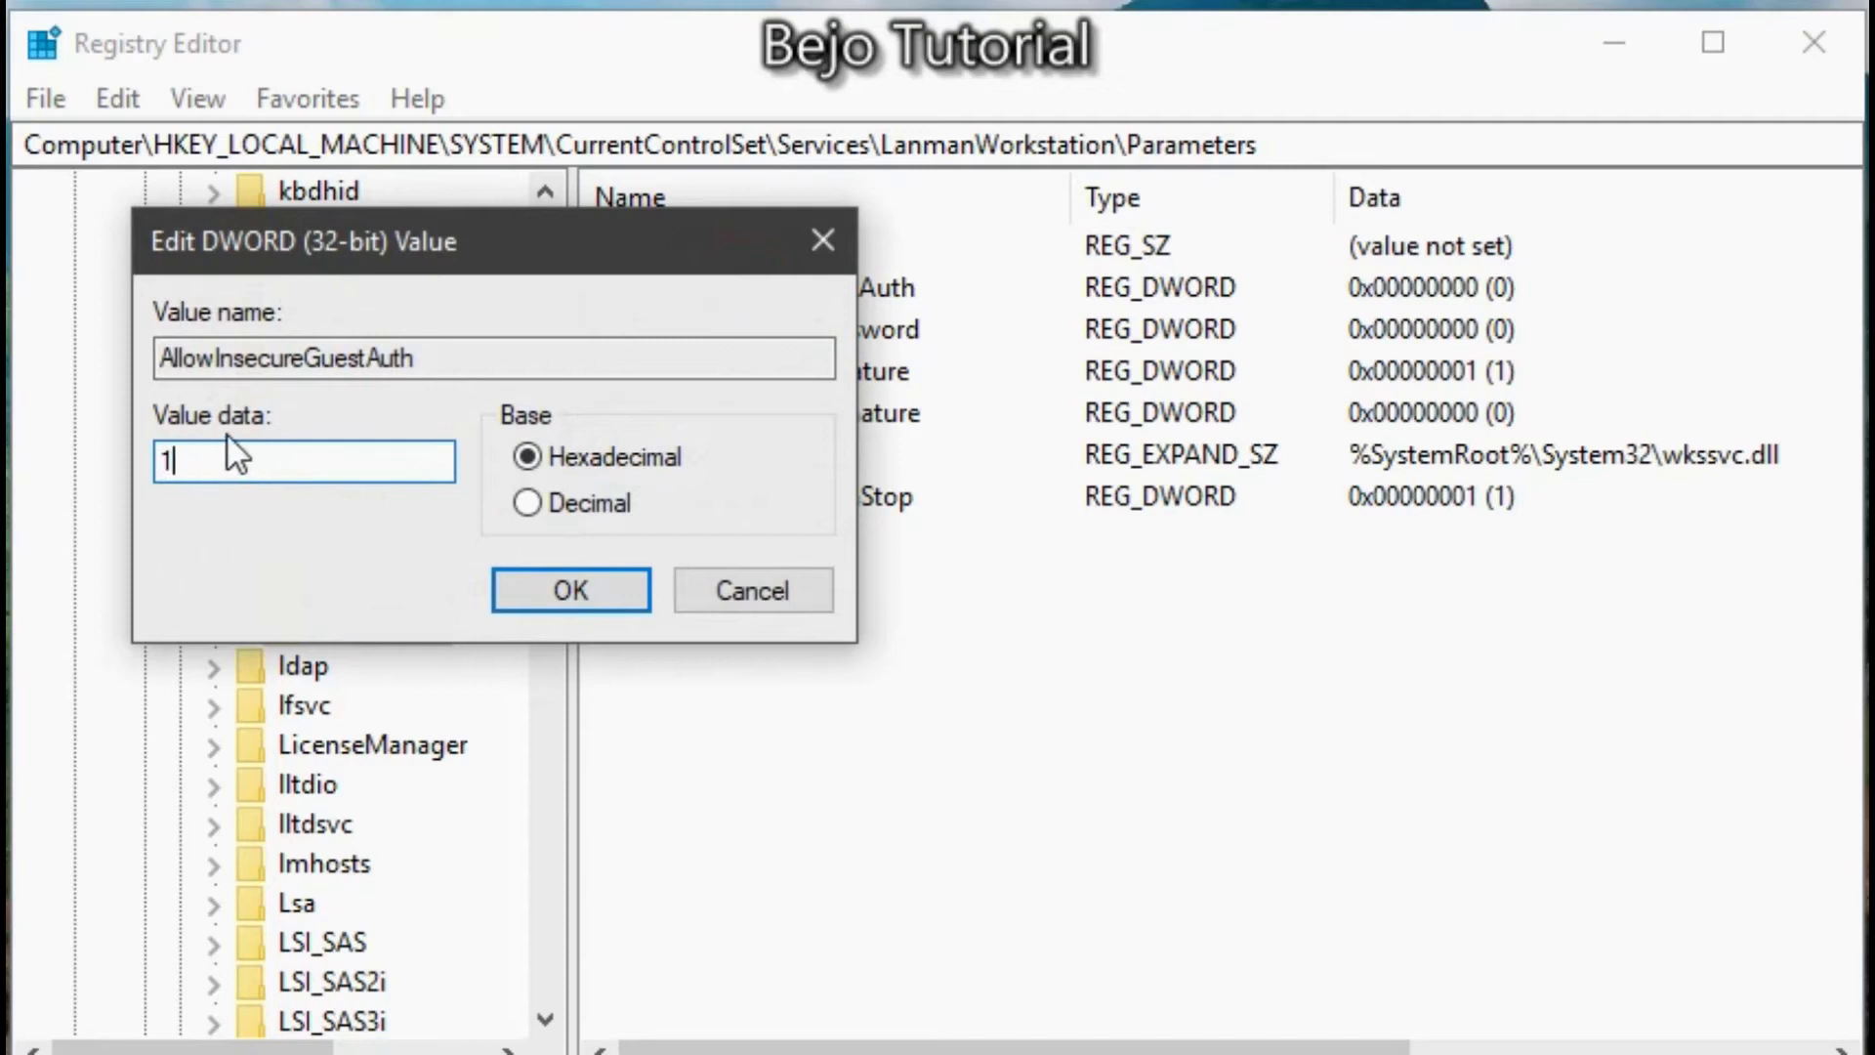
click(573, 585)
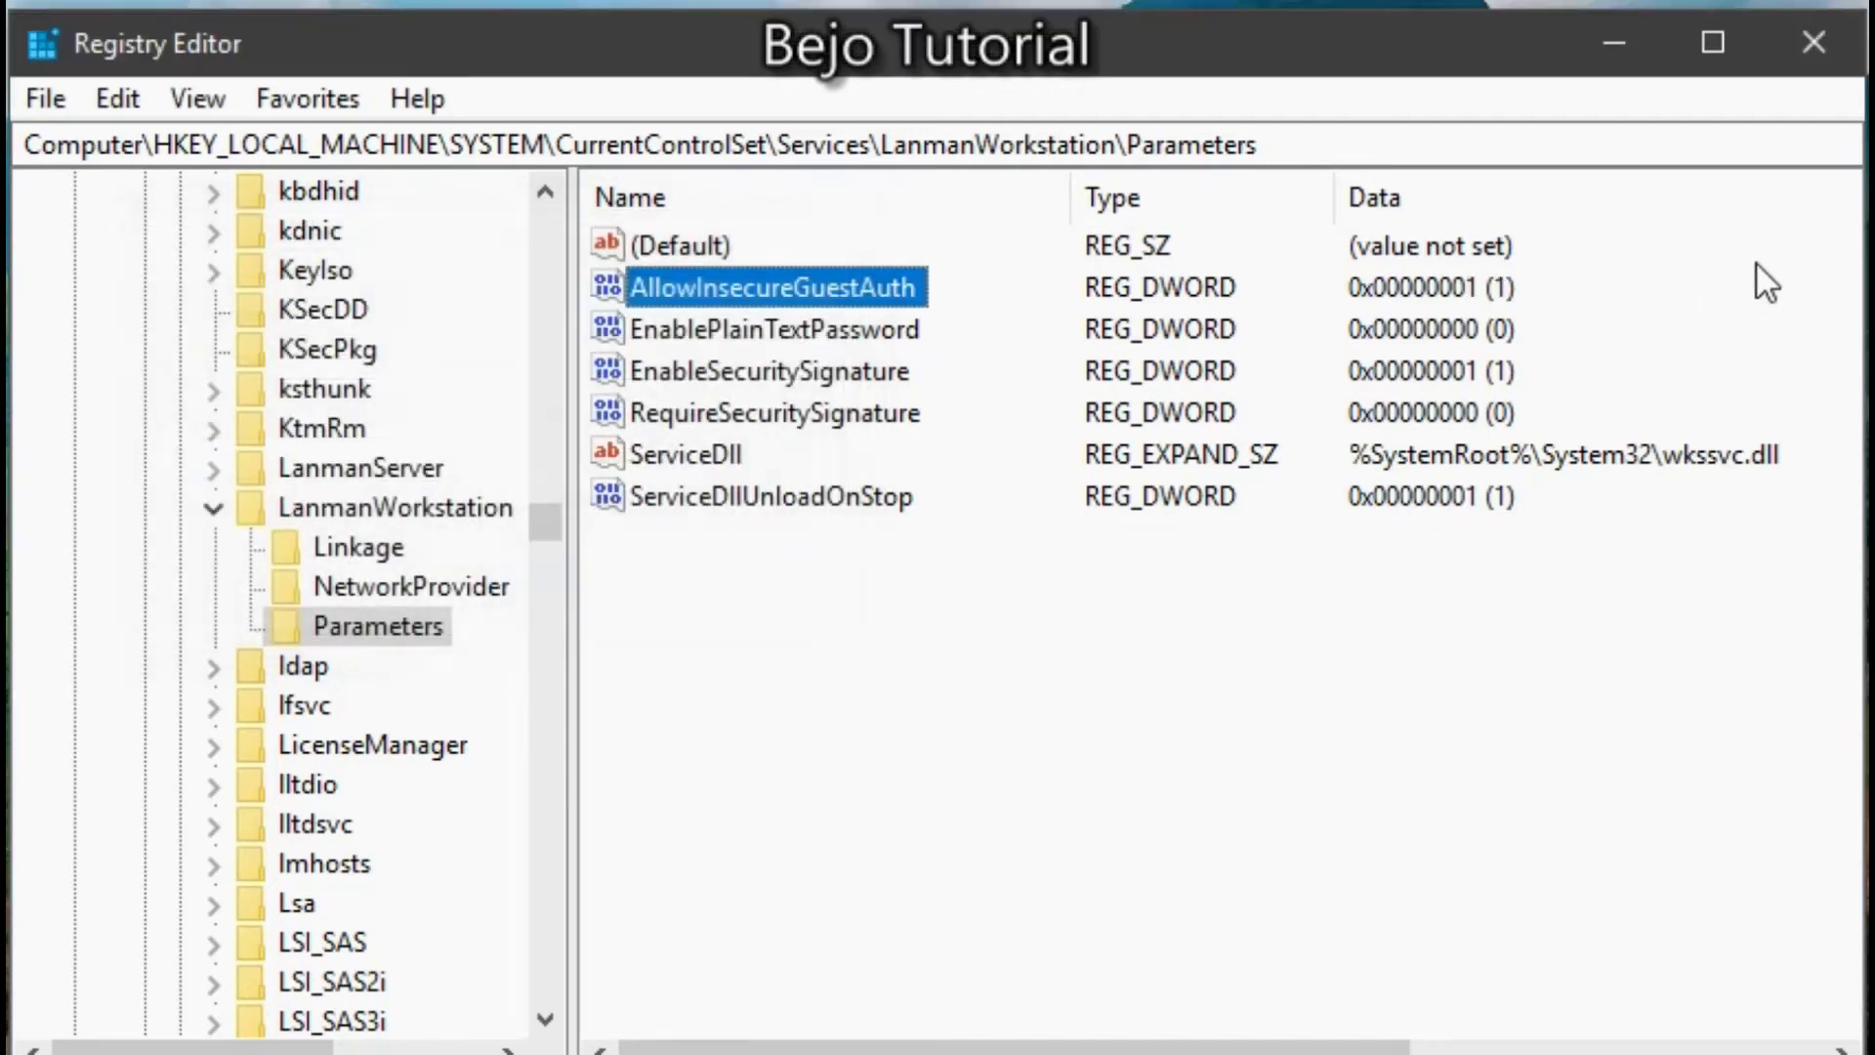
click(1818, 43)
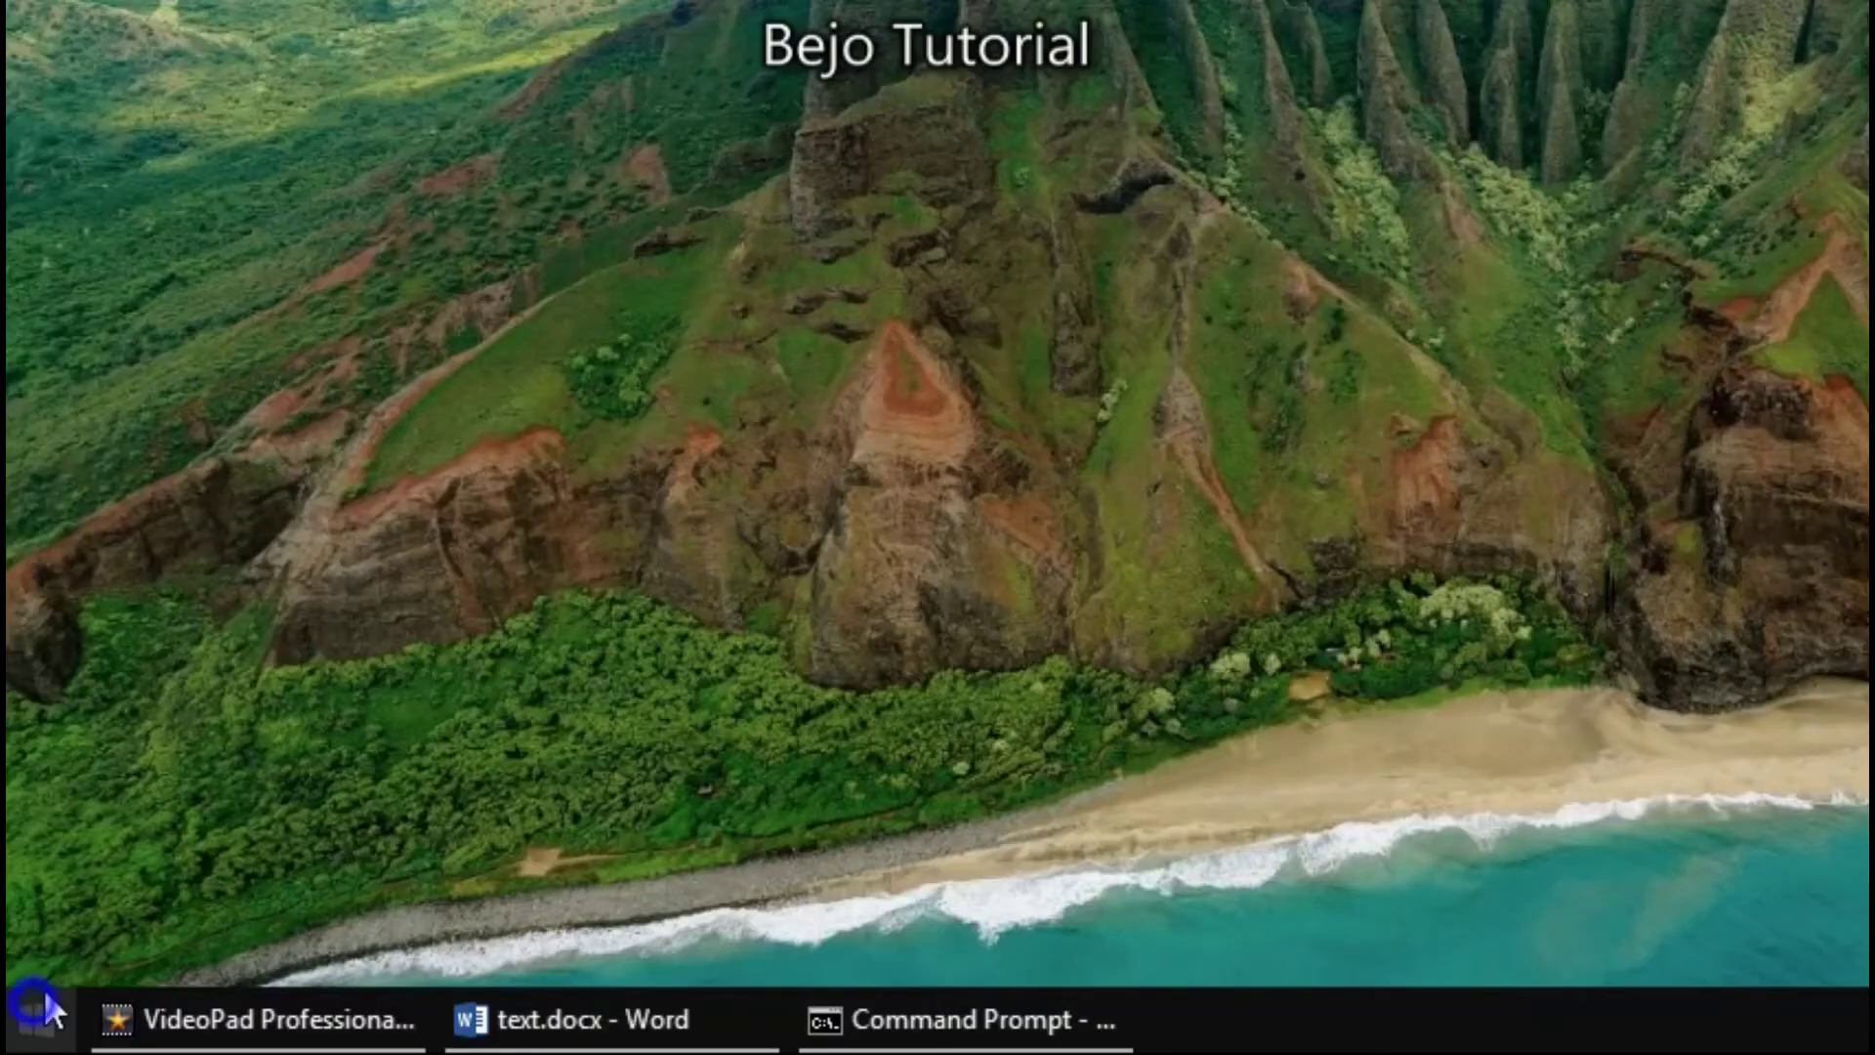
Open File Explorer from the Start right-click menu and go to \\10.43.17.31 in the address bar
right_click(44, 1010)
click(246, 661)
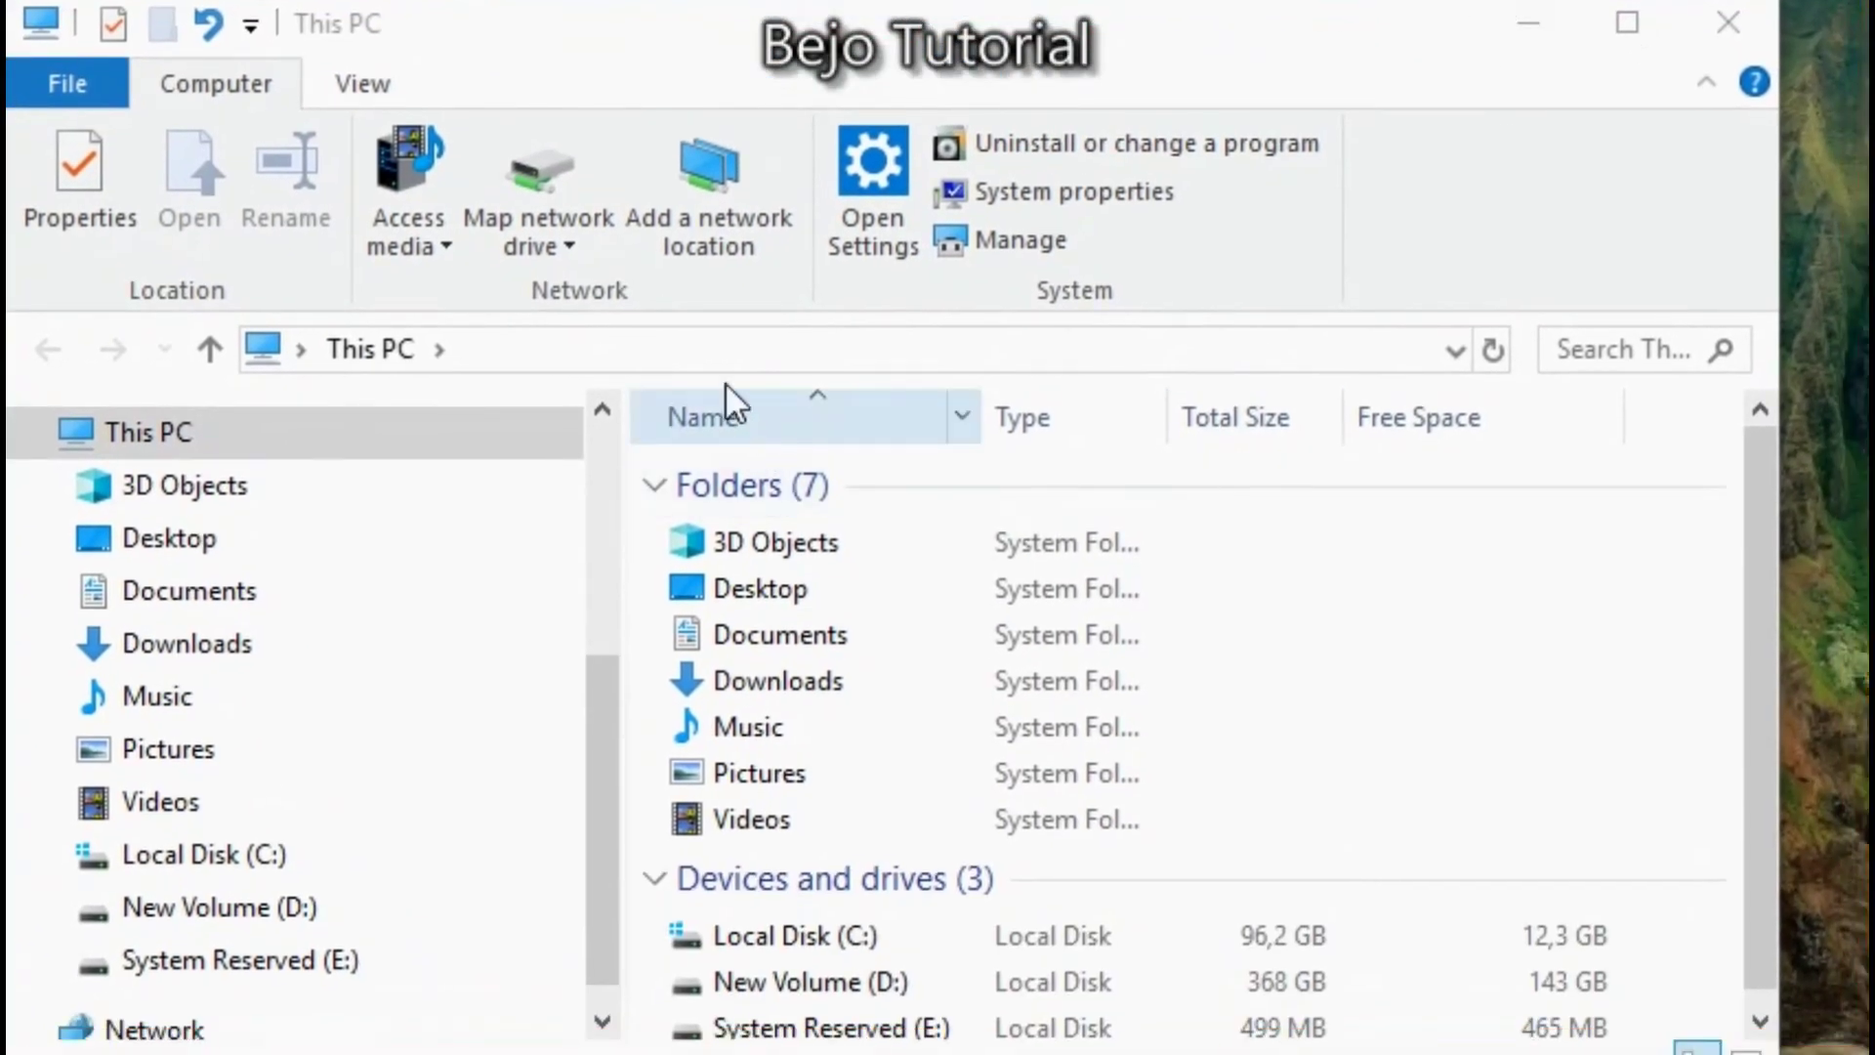
click(720, 348)
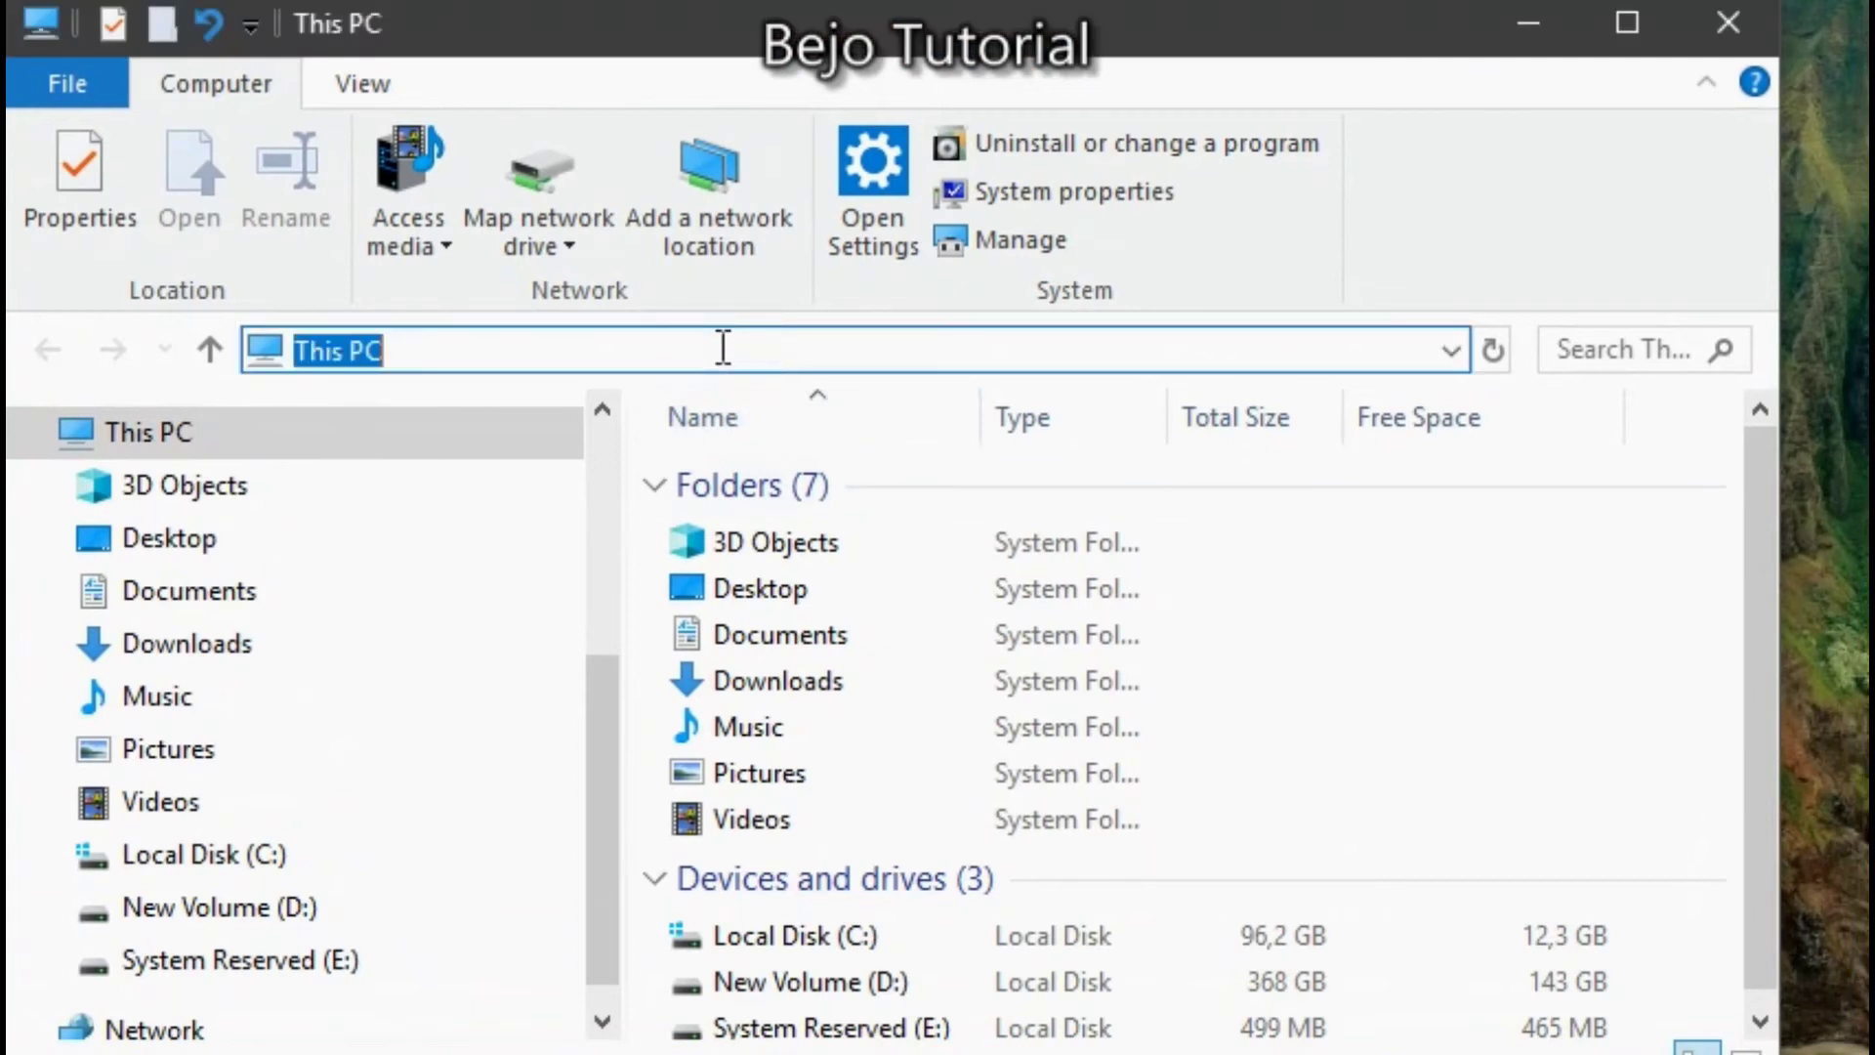
text(\10)
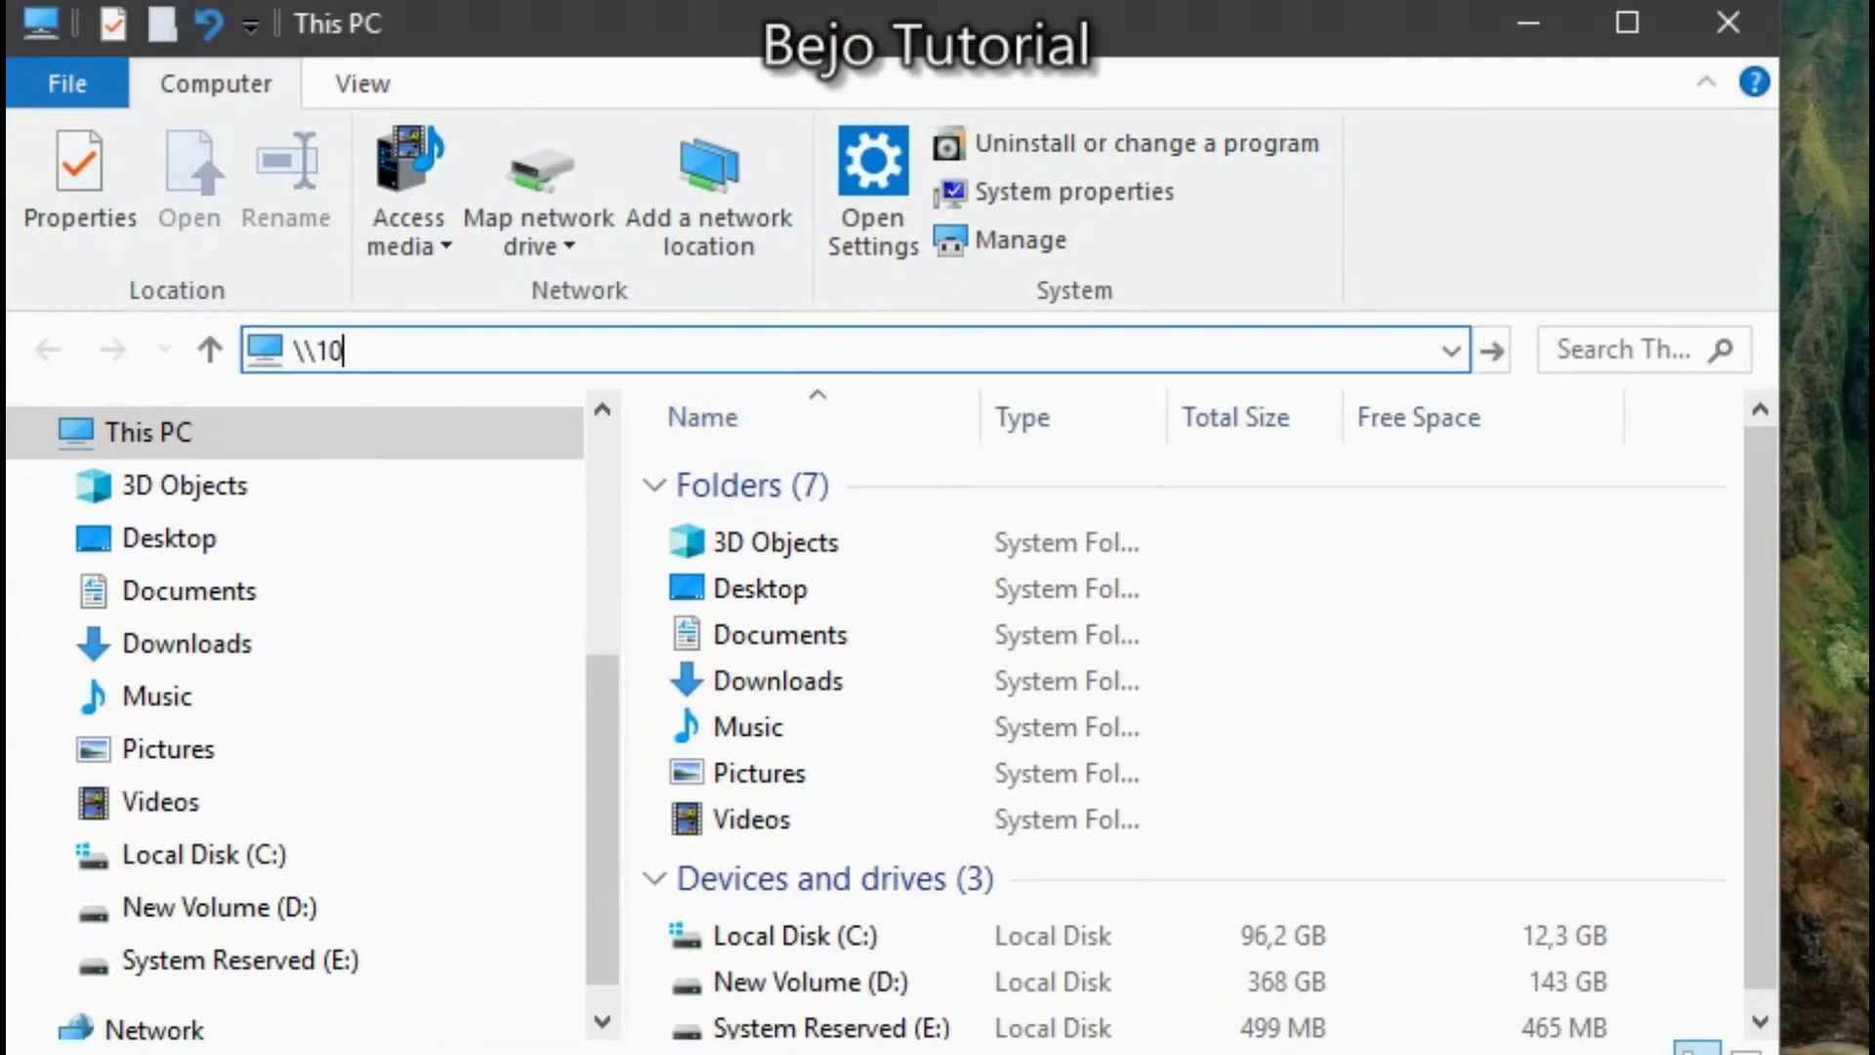
text(.43.17)
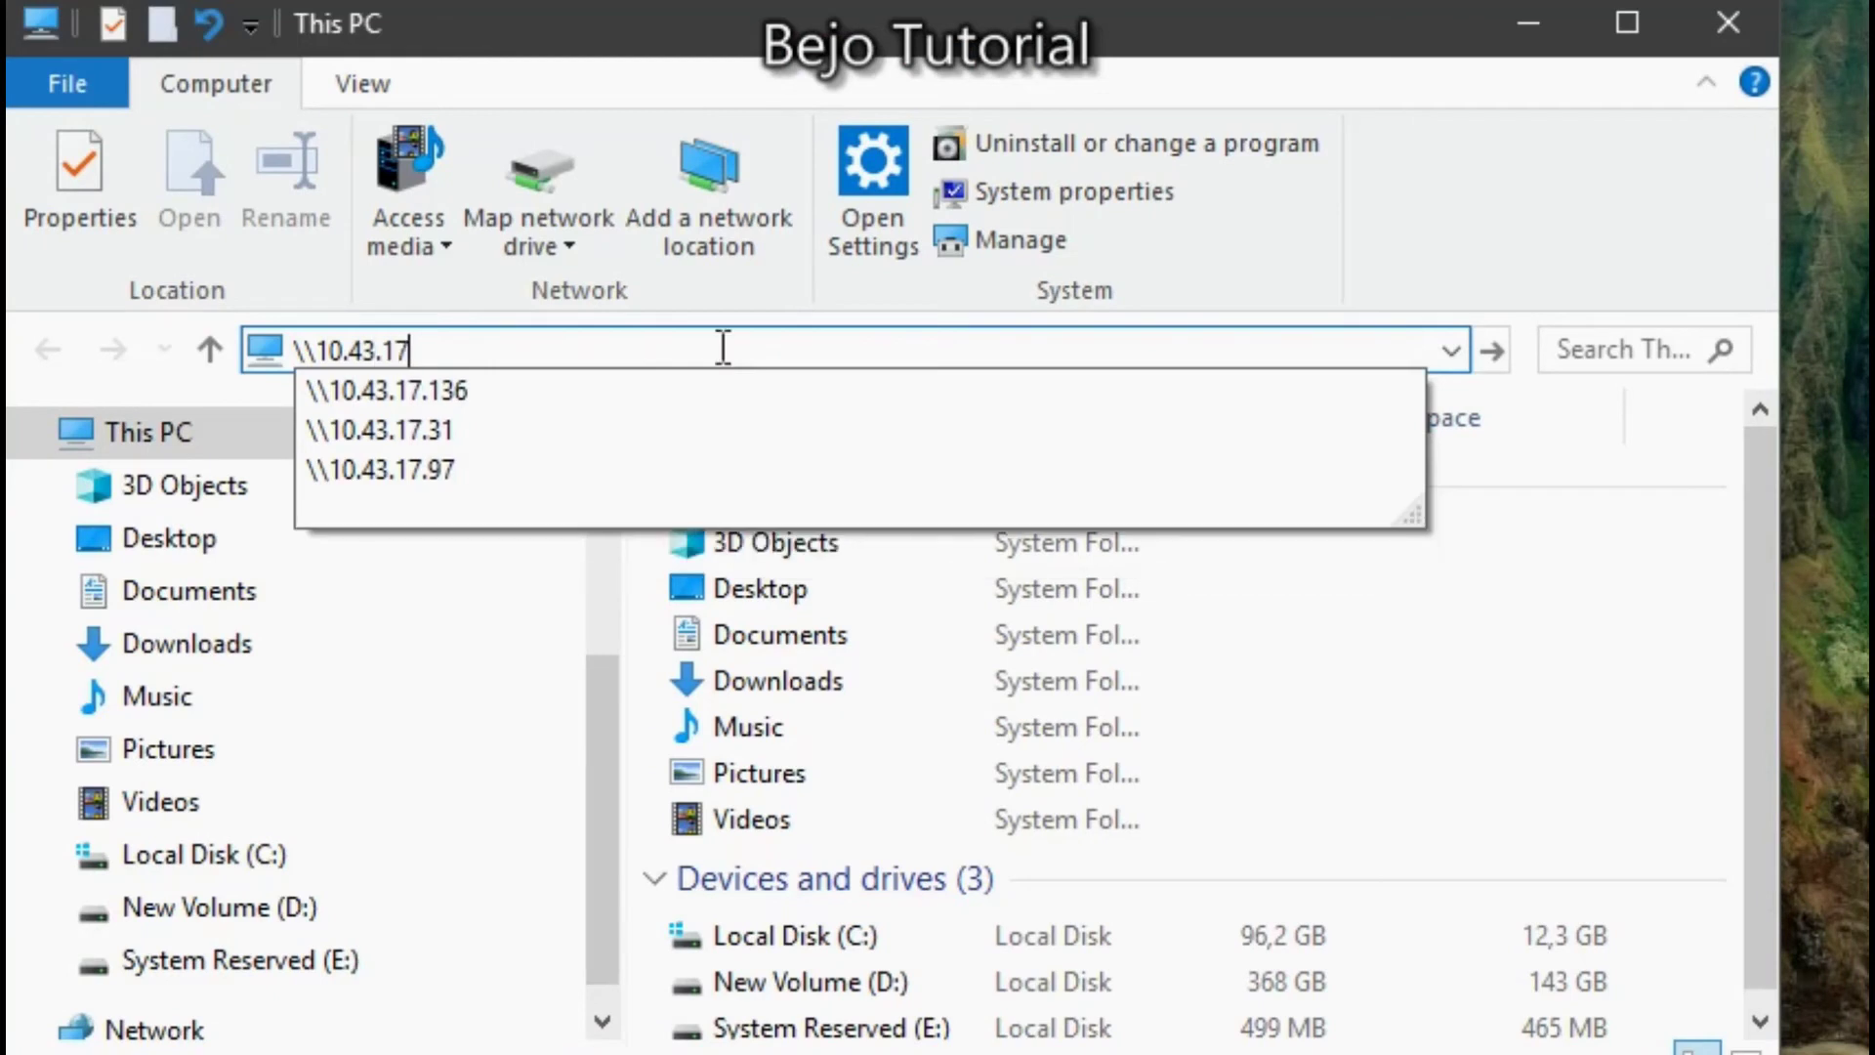
text(.31)
key(Home)
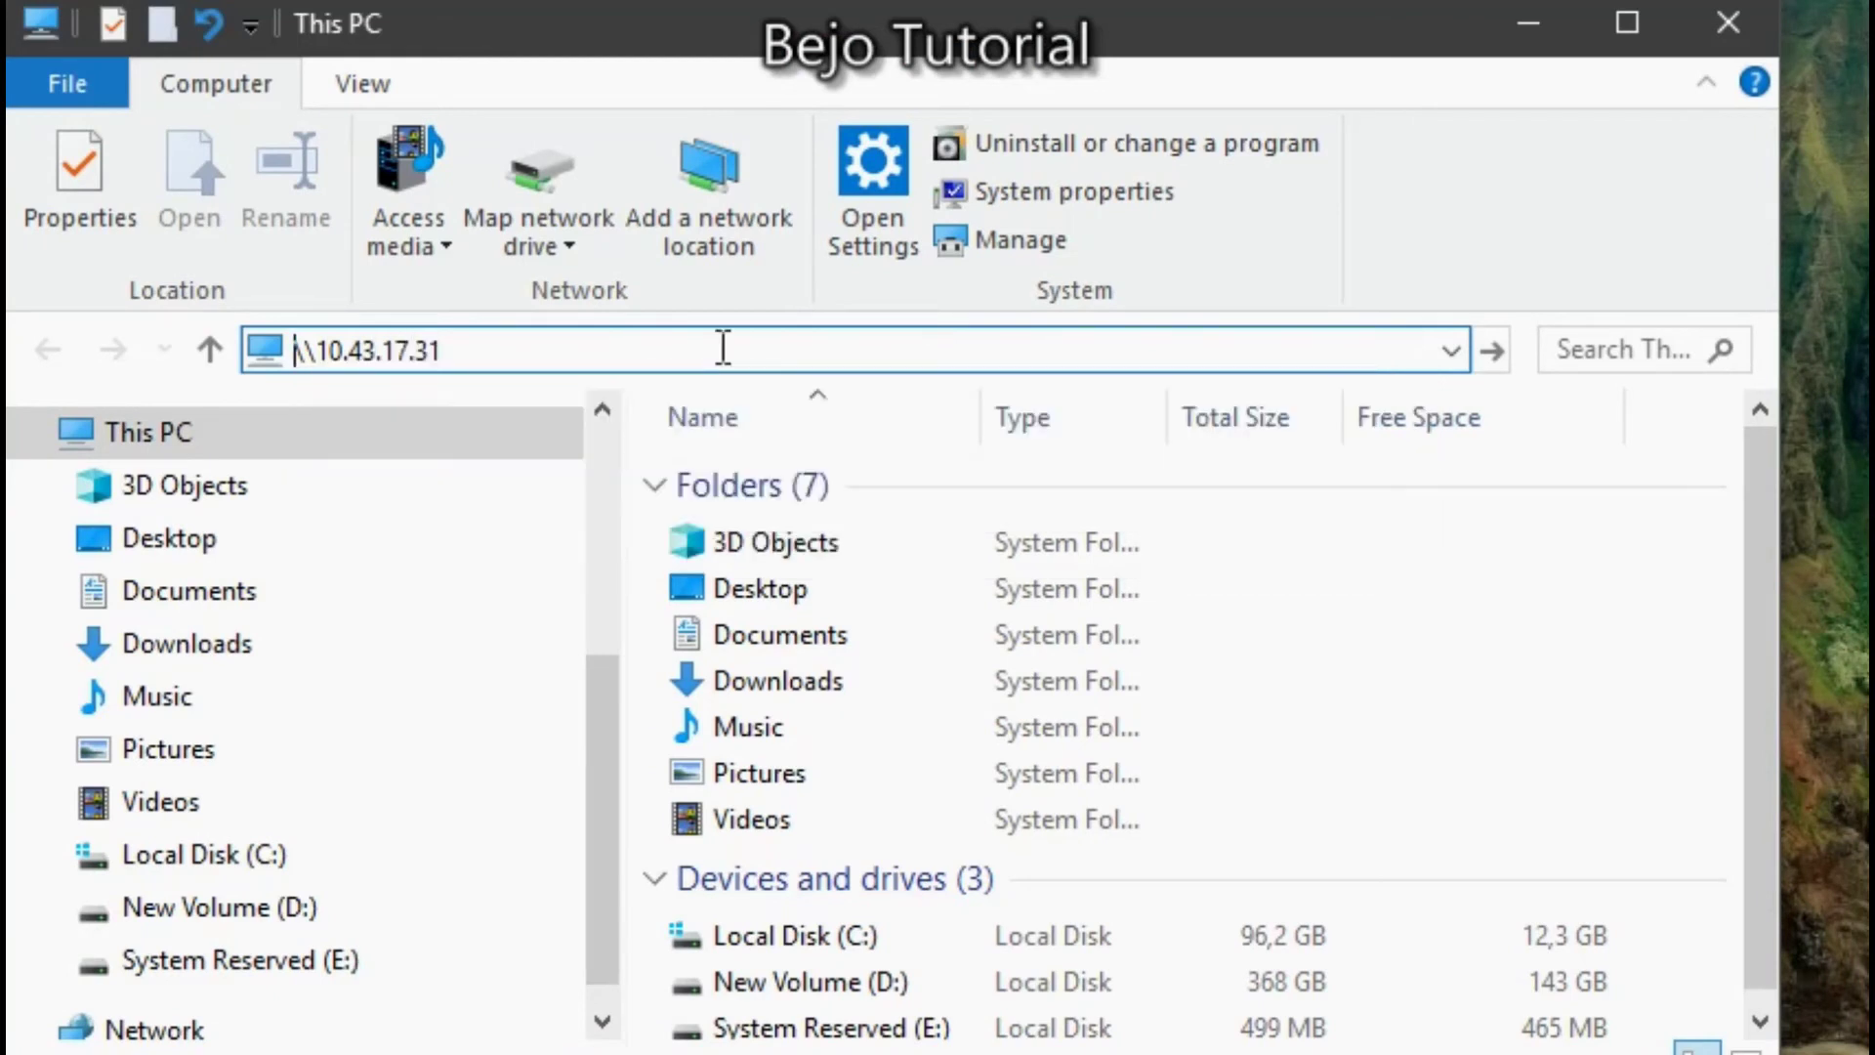
key(Return)
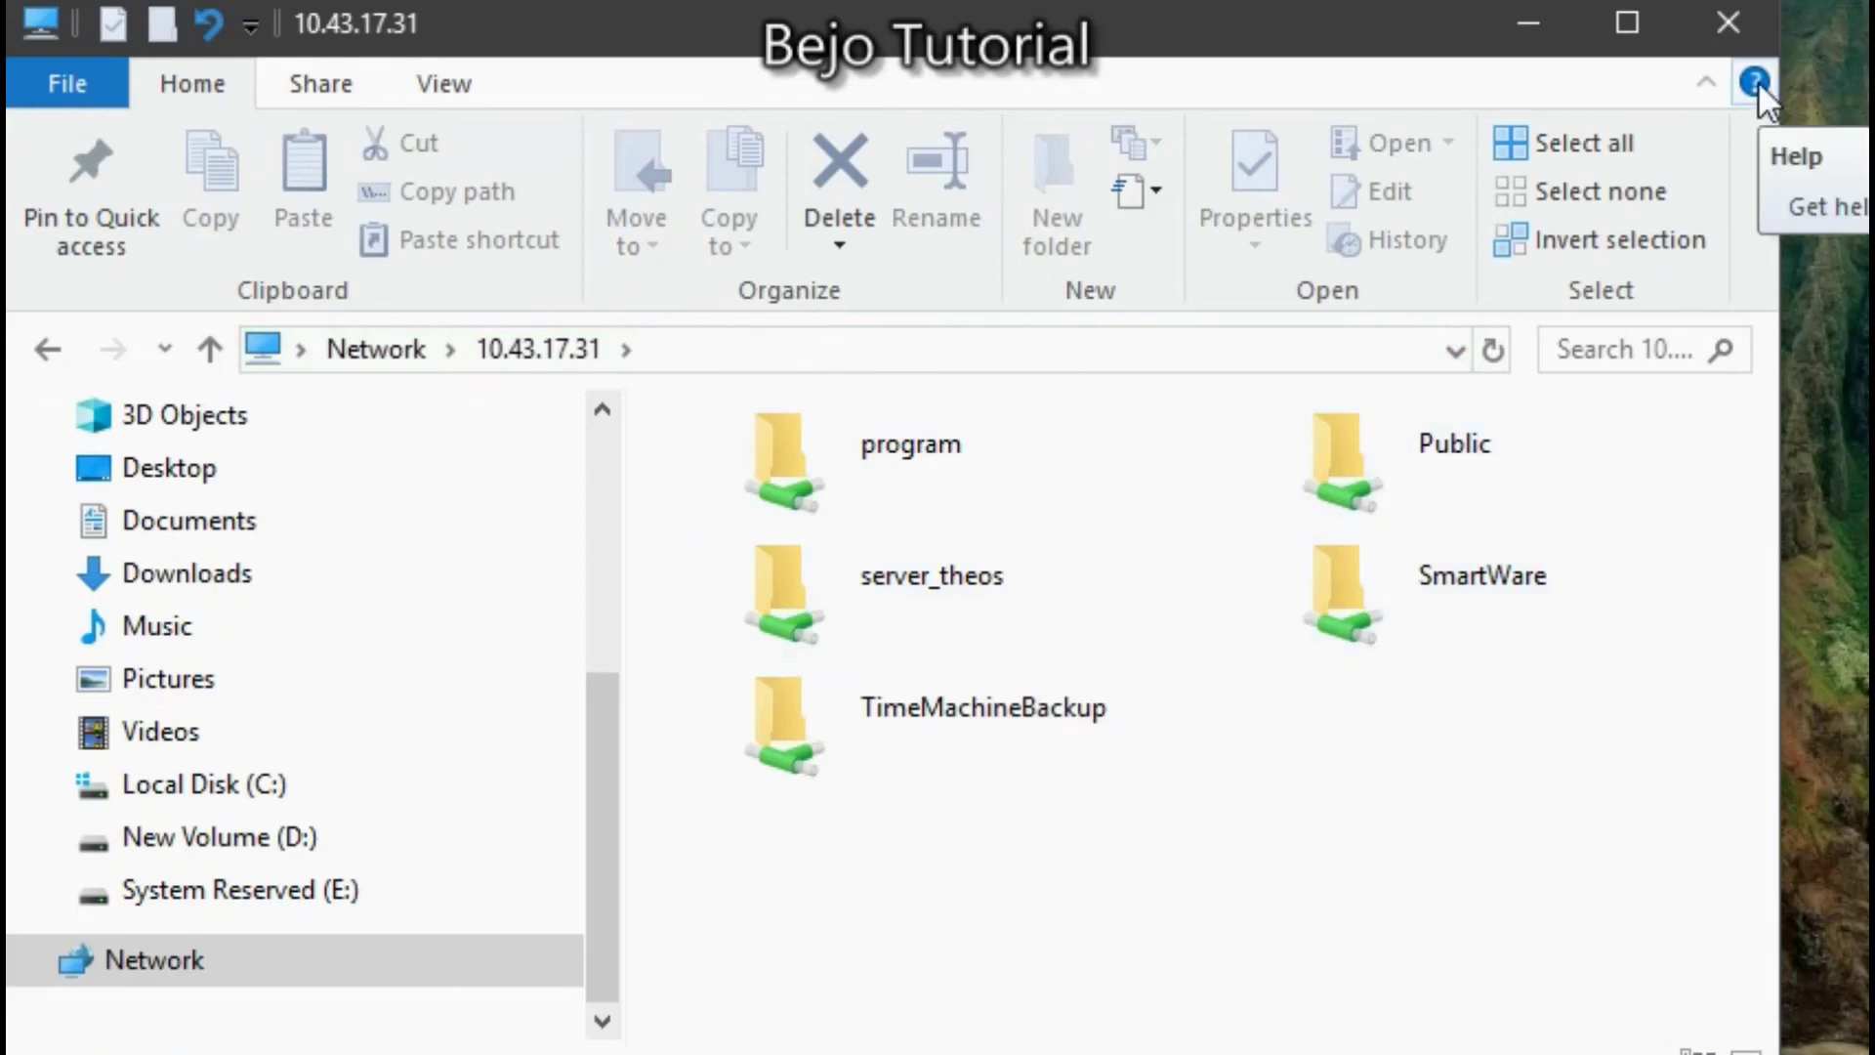
Reload the \\10.43.17.31 share listing from the address bar, then close File Explorer
click(886, 353)
click(887, 353)
key(Return)
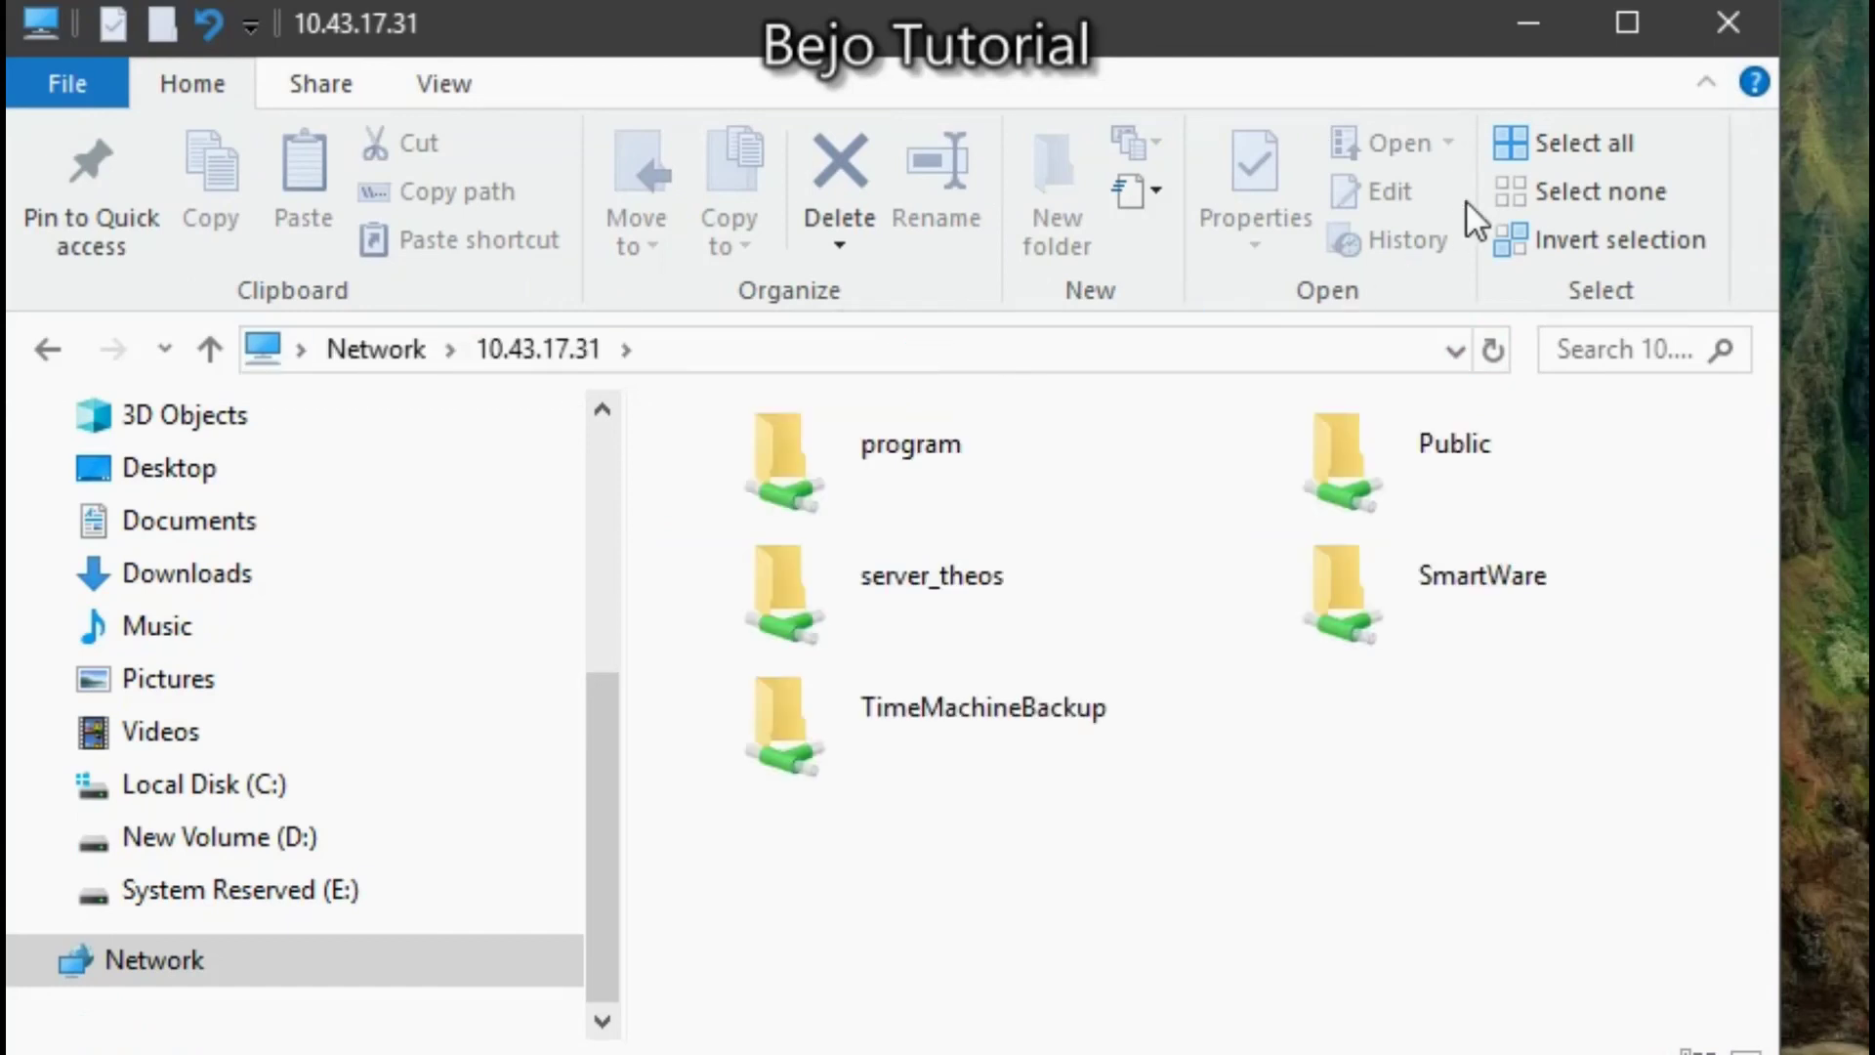
click(1743, 40)
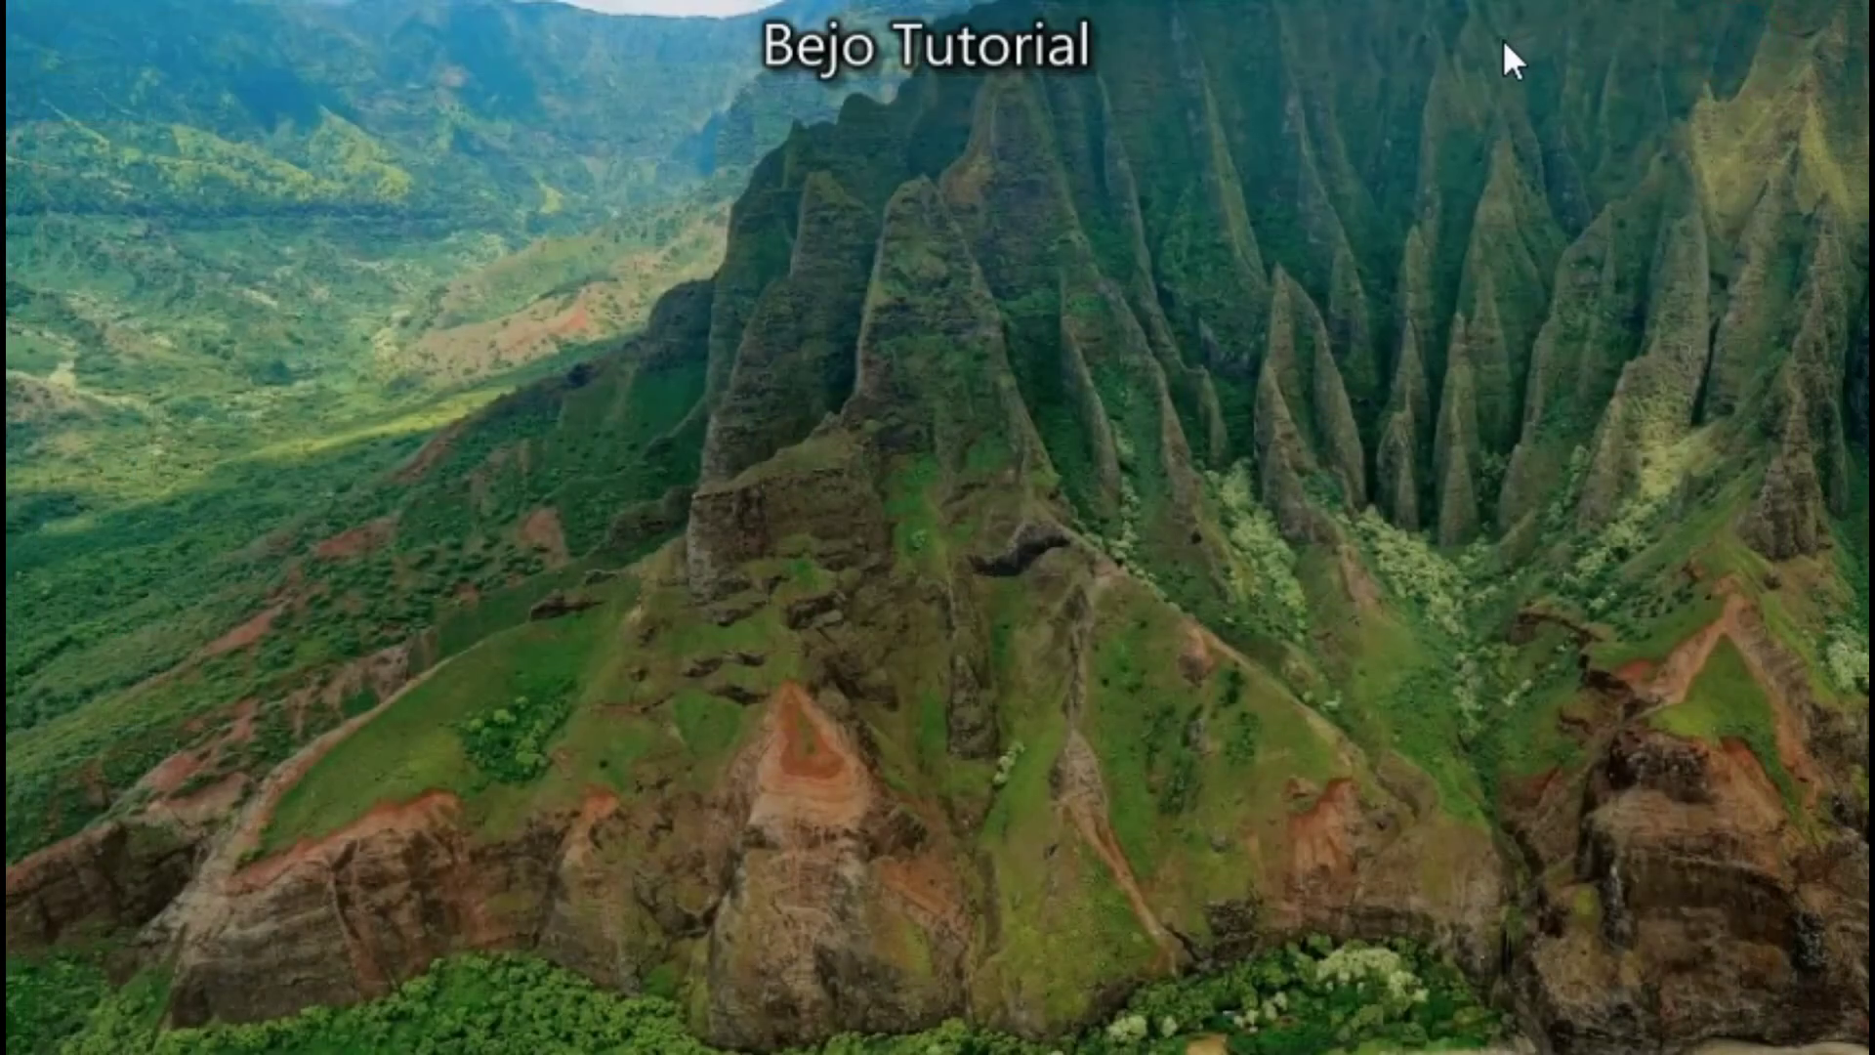